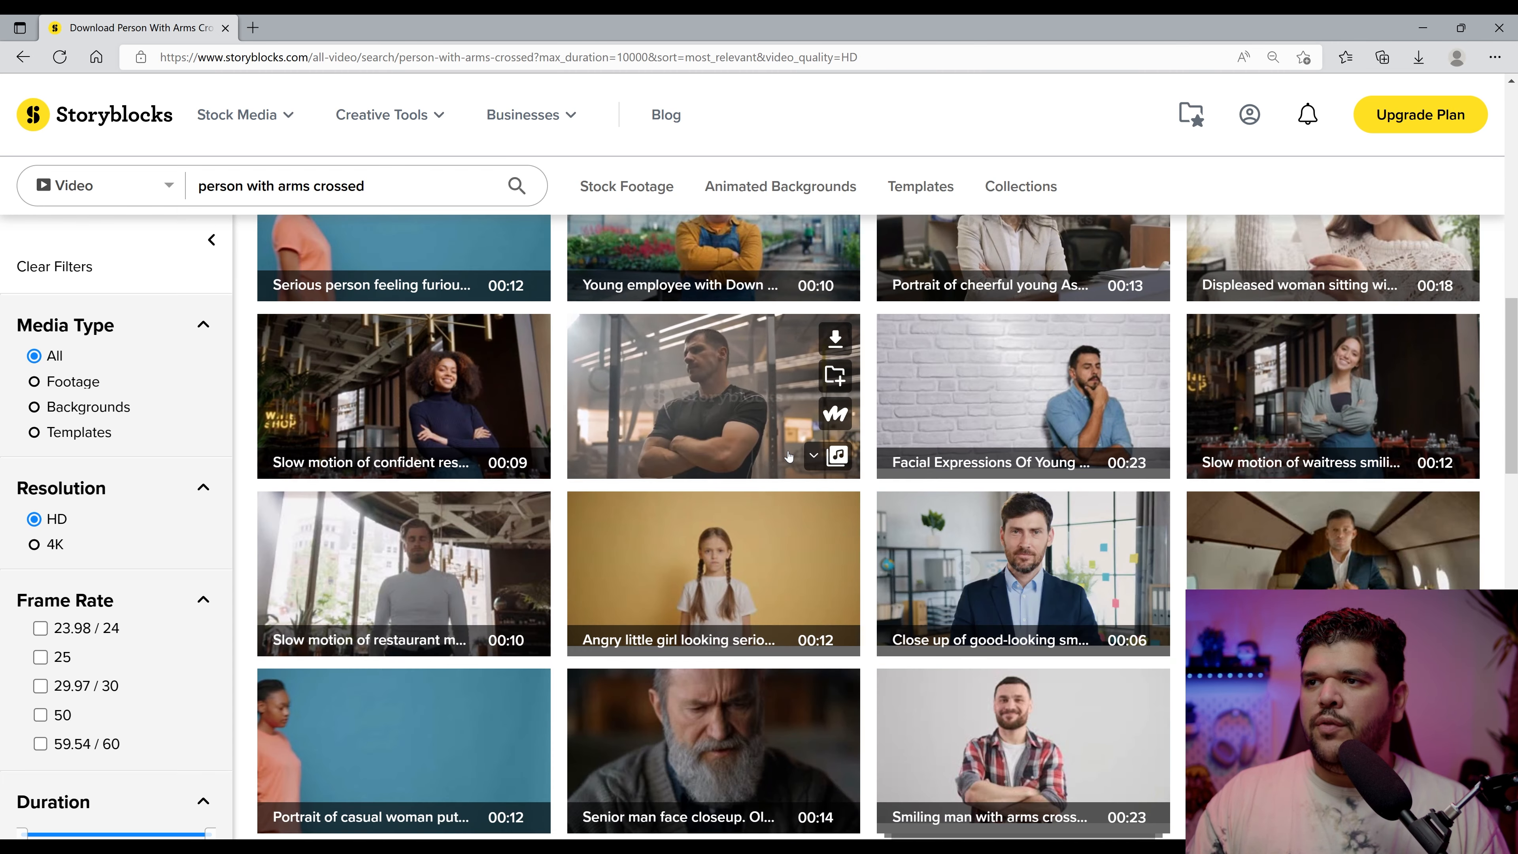
Open a stock clip of a man with crossed arms from the video search results.
{"action": "left_click", "coordinate": [760, 449]}
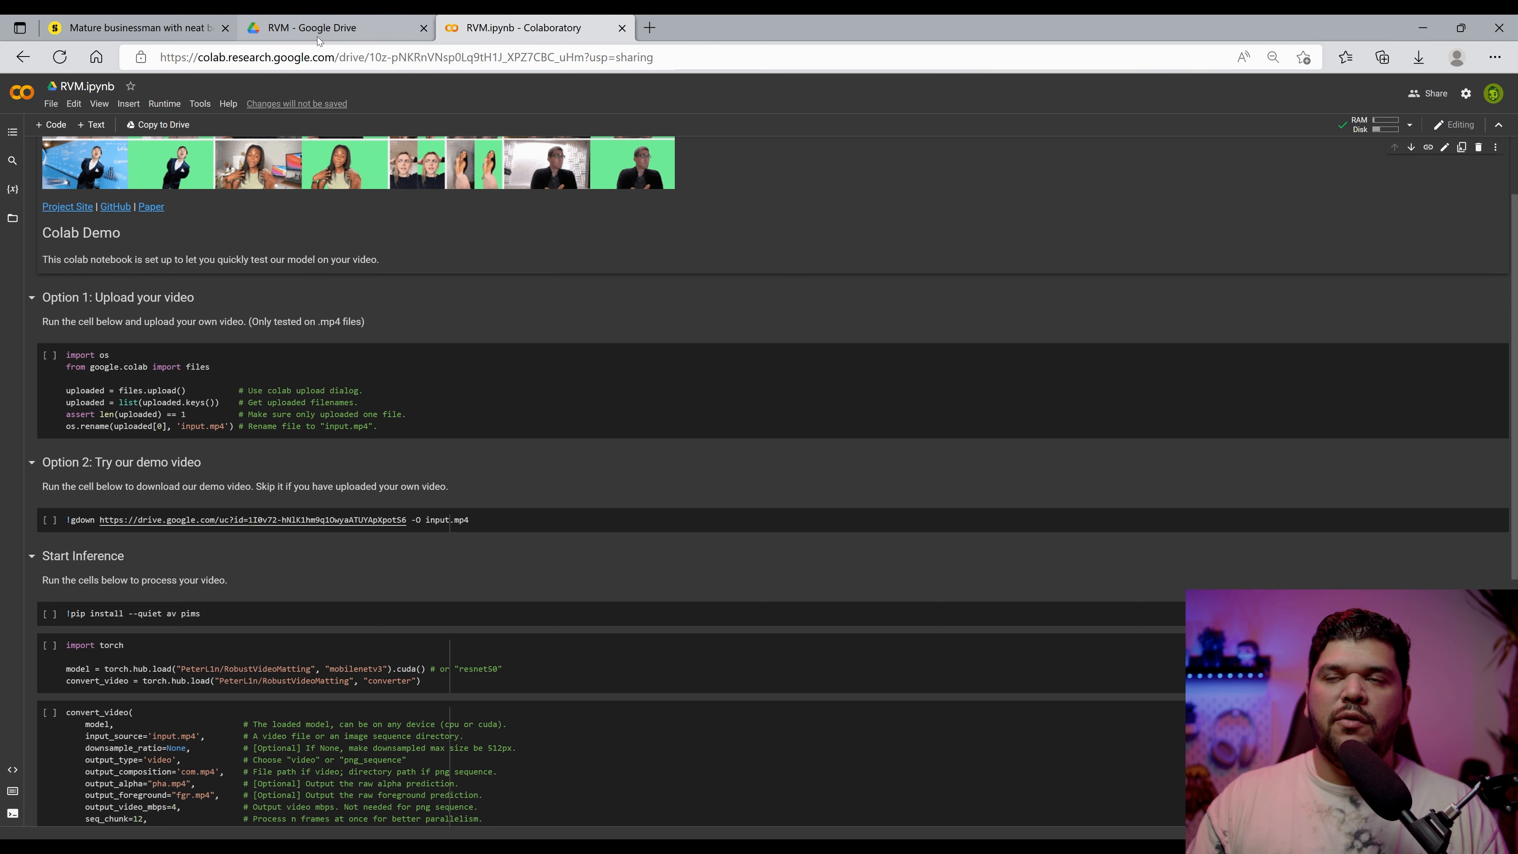
Switch from the RVM Colab notebook to the RVM folder in Google Drive and examine the matted output videos.
{"action": "scroll", "coordinate": [424, 328], "scroll_direction": "up", "scroll_amount": 2}
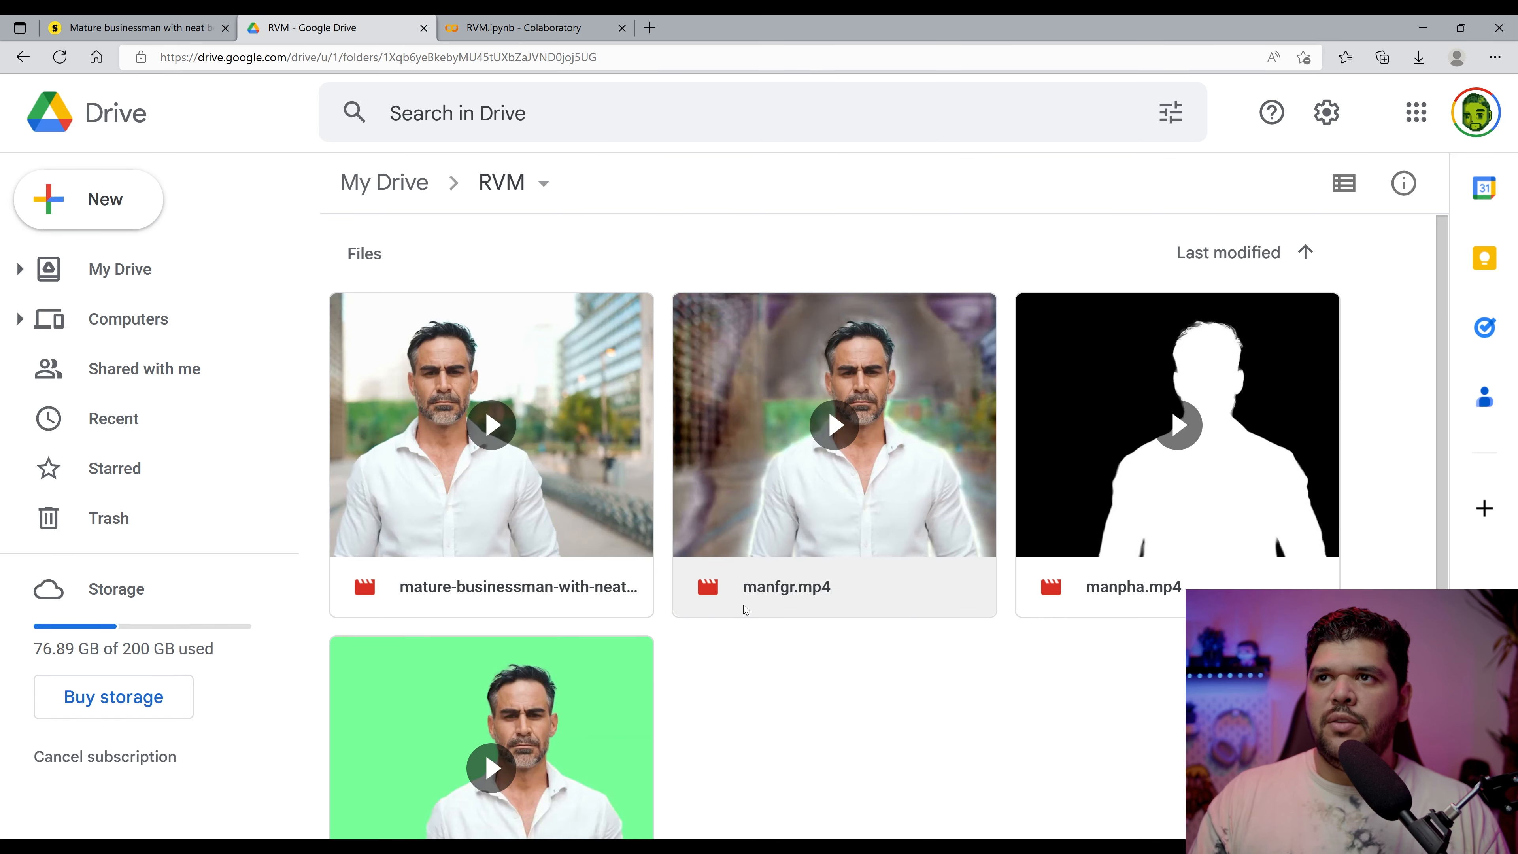
{"action": "scroll", "coordinate": [743, 605], "scroll_direction": "down", "scroll_amount": 2}
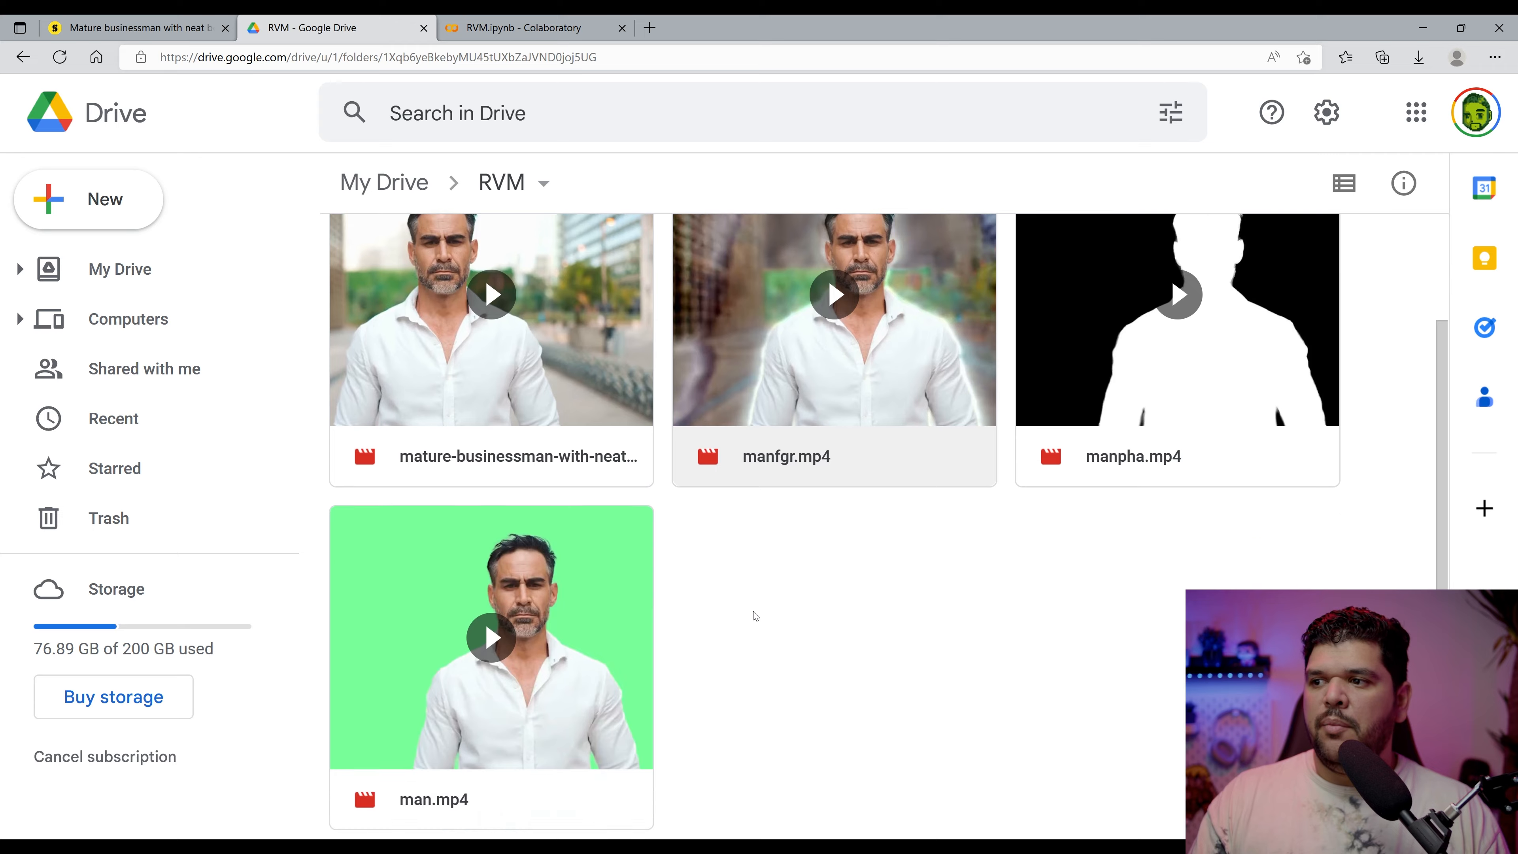
{"action": "double_click", "coordinate": [583, 613]}
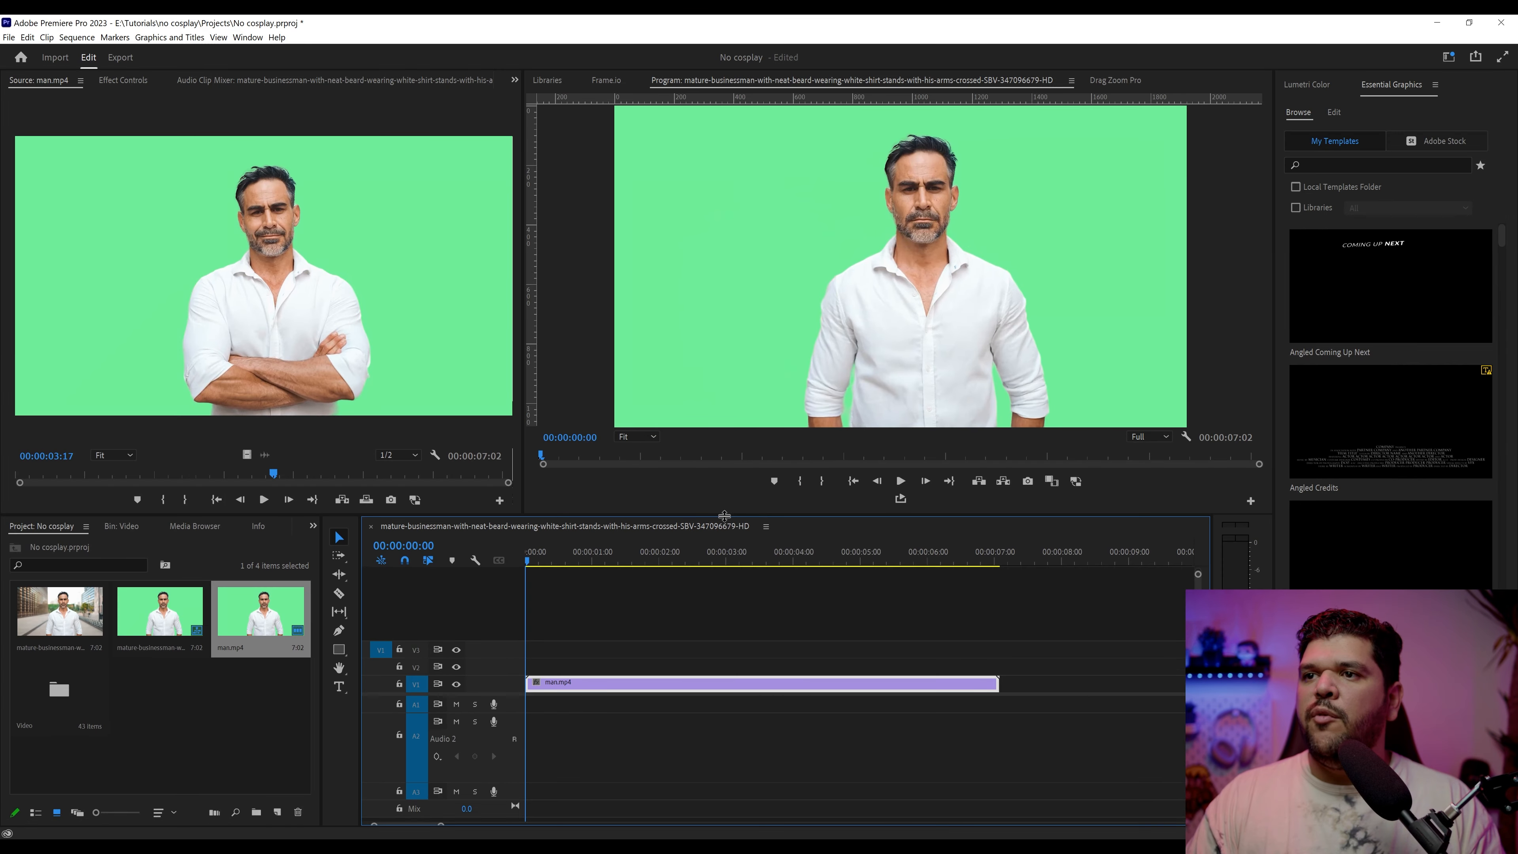
In Premiere Pro, display the man.mp4 sequence's time as frame numbers and scrub through the timeline.
{"action": "left_click_drag", "start_coordinate": [724, 515], "coordinate": [724, 517]}
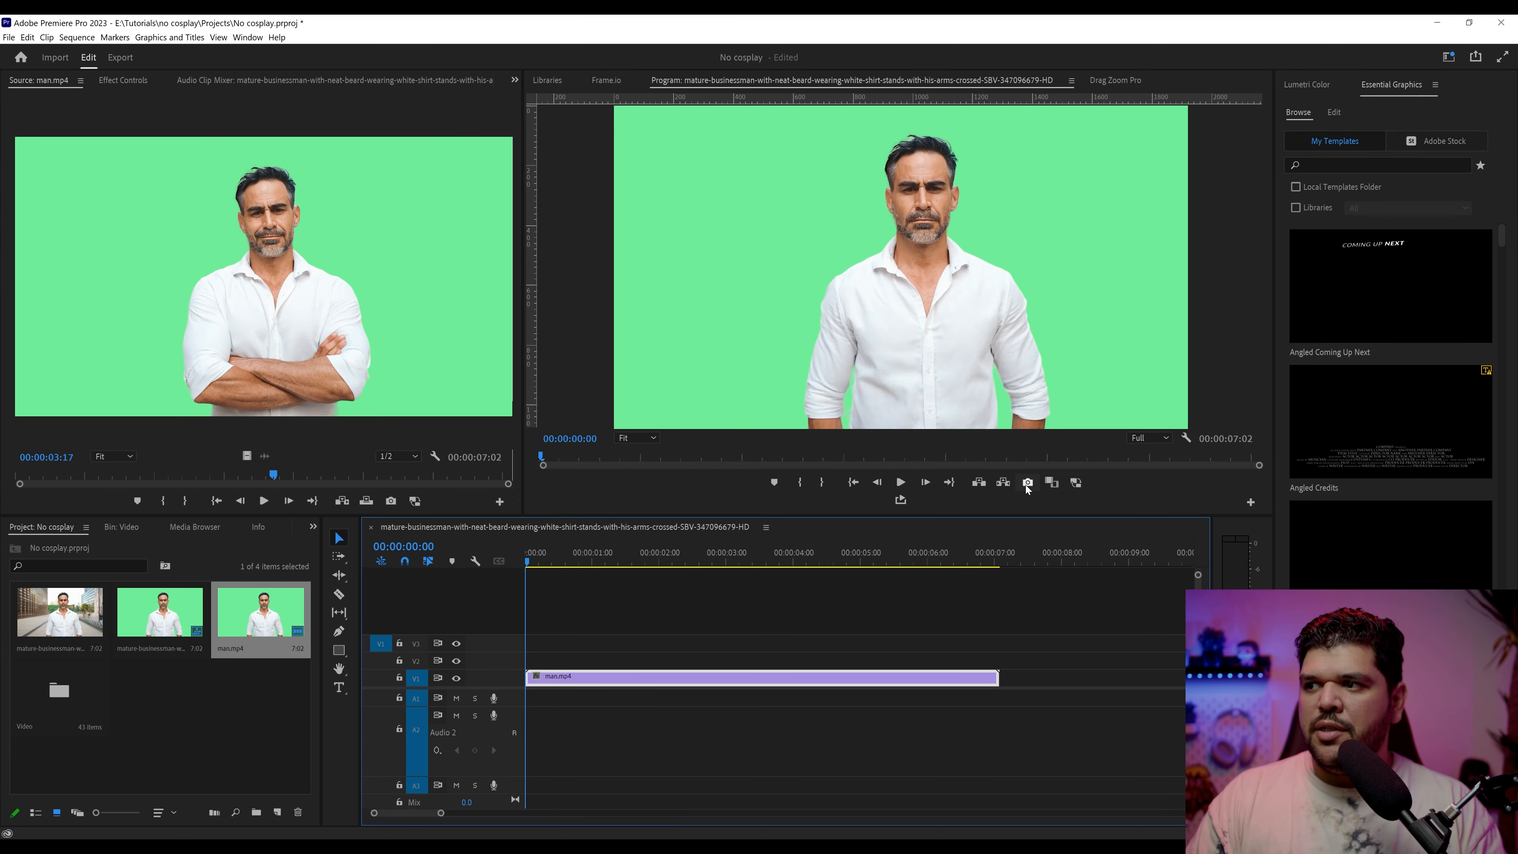
{"action": "left_click", "coordinate": [432, 549], "text": "ctrl"}
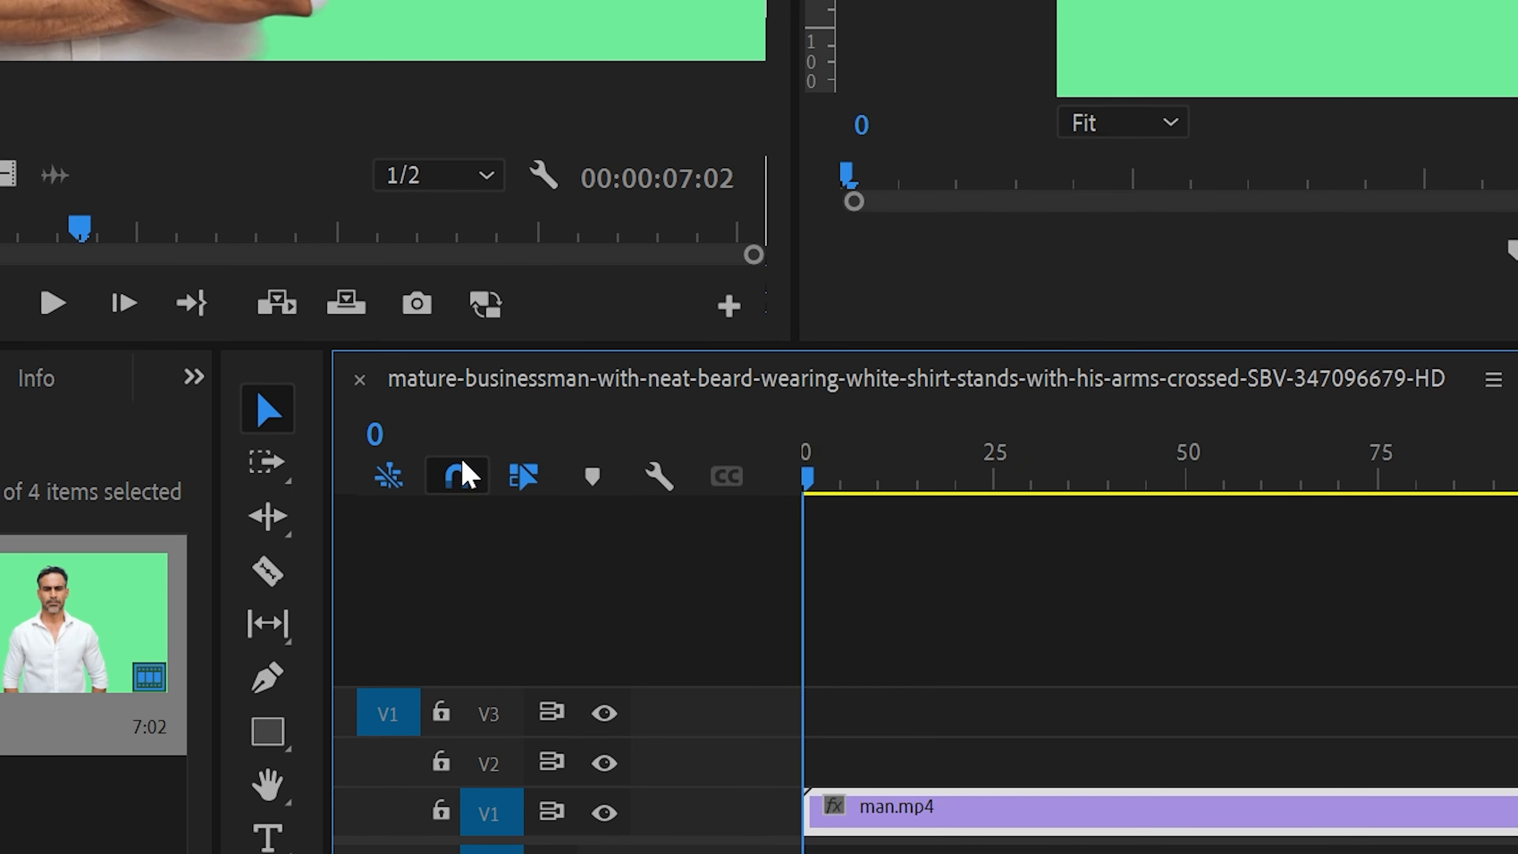
{"action": "left_click_drag", "start_coordinate": [893, 499], "coordinate": [1002, 500]}
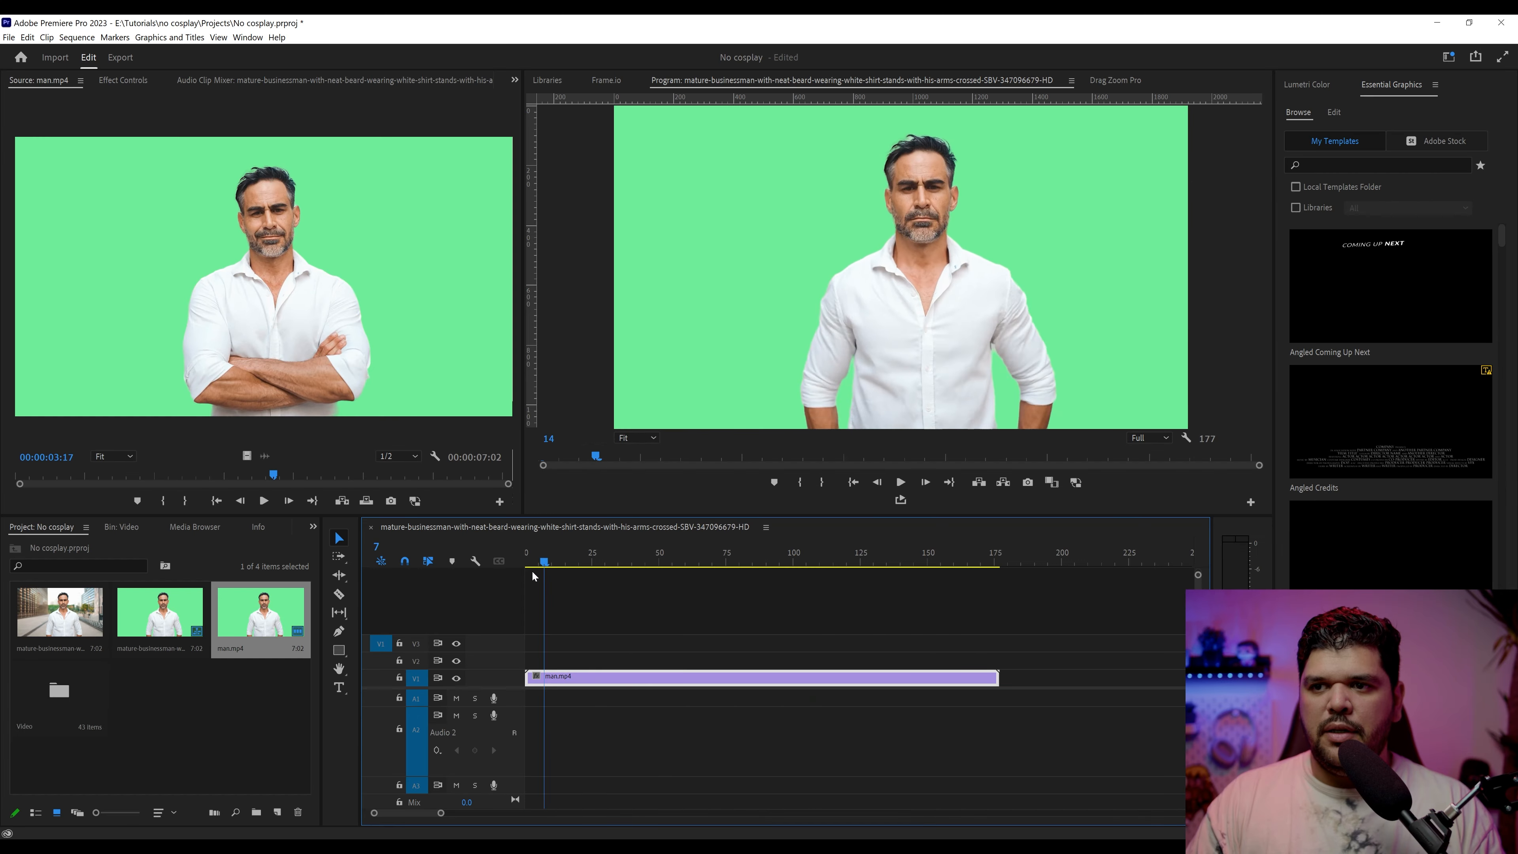
Return the playhead to frame 0 and export that frame as a JPEG still named 0000.
{"action": "left_click_drag", "start_coordinate": [601, 583], "coordinate": [460, 610]}
{"action": "key", "text": "ctrl+shift+e"}
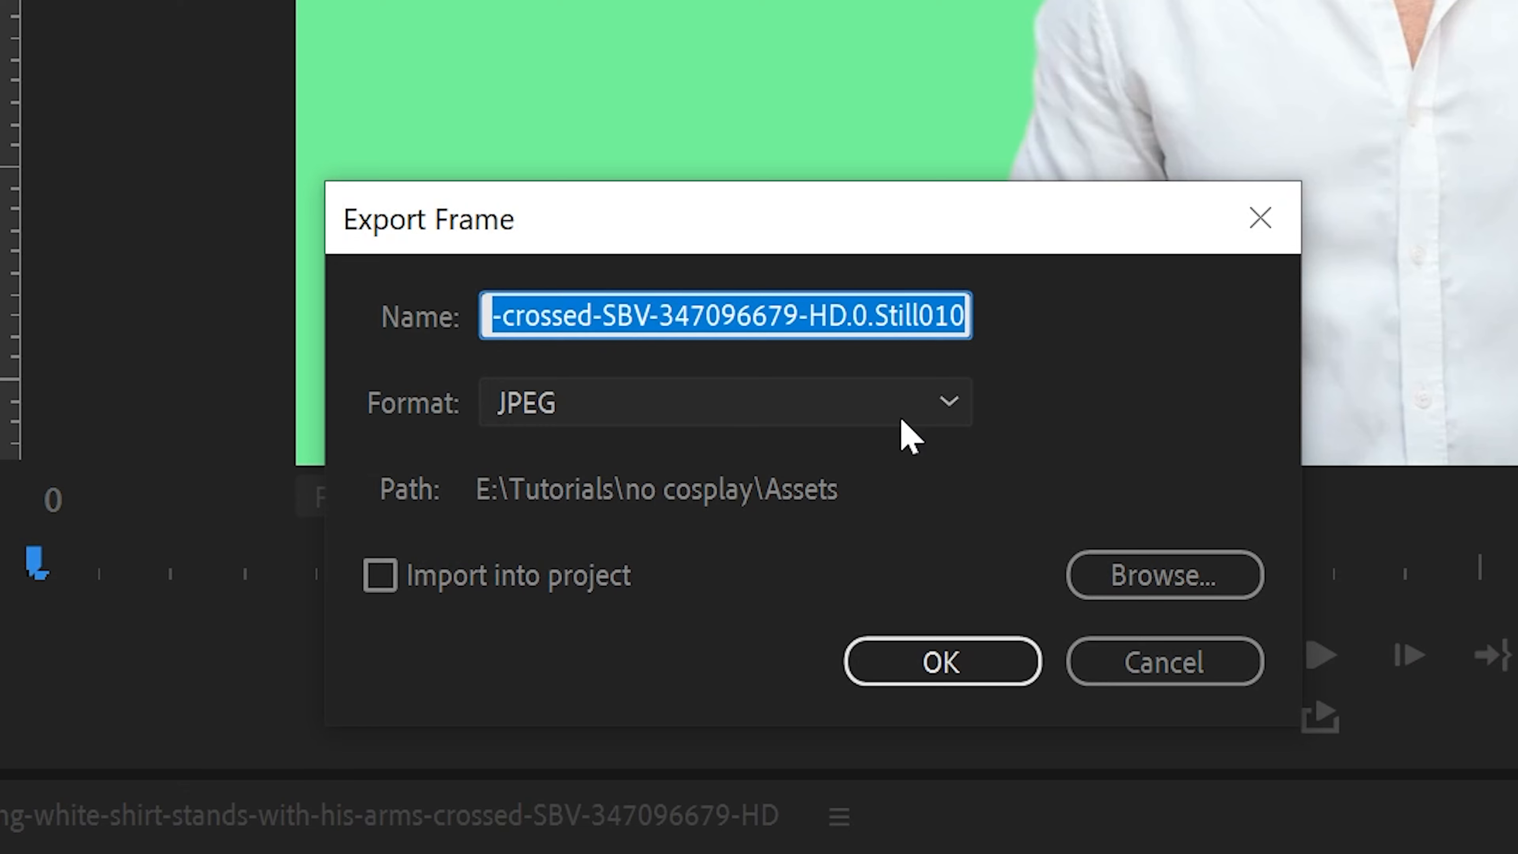
{"action": "type", "text": "00"}
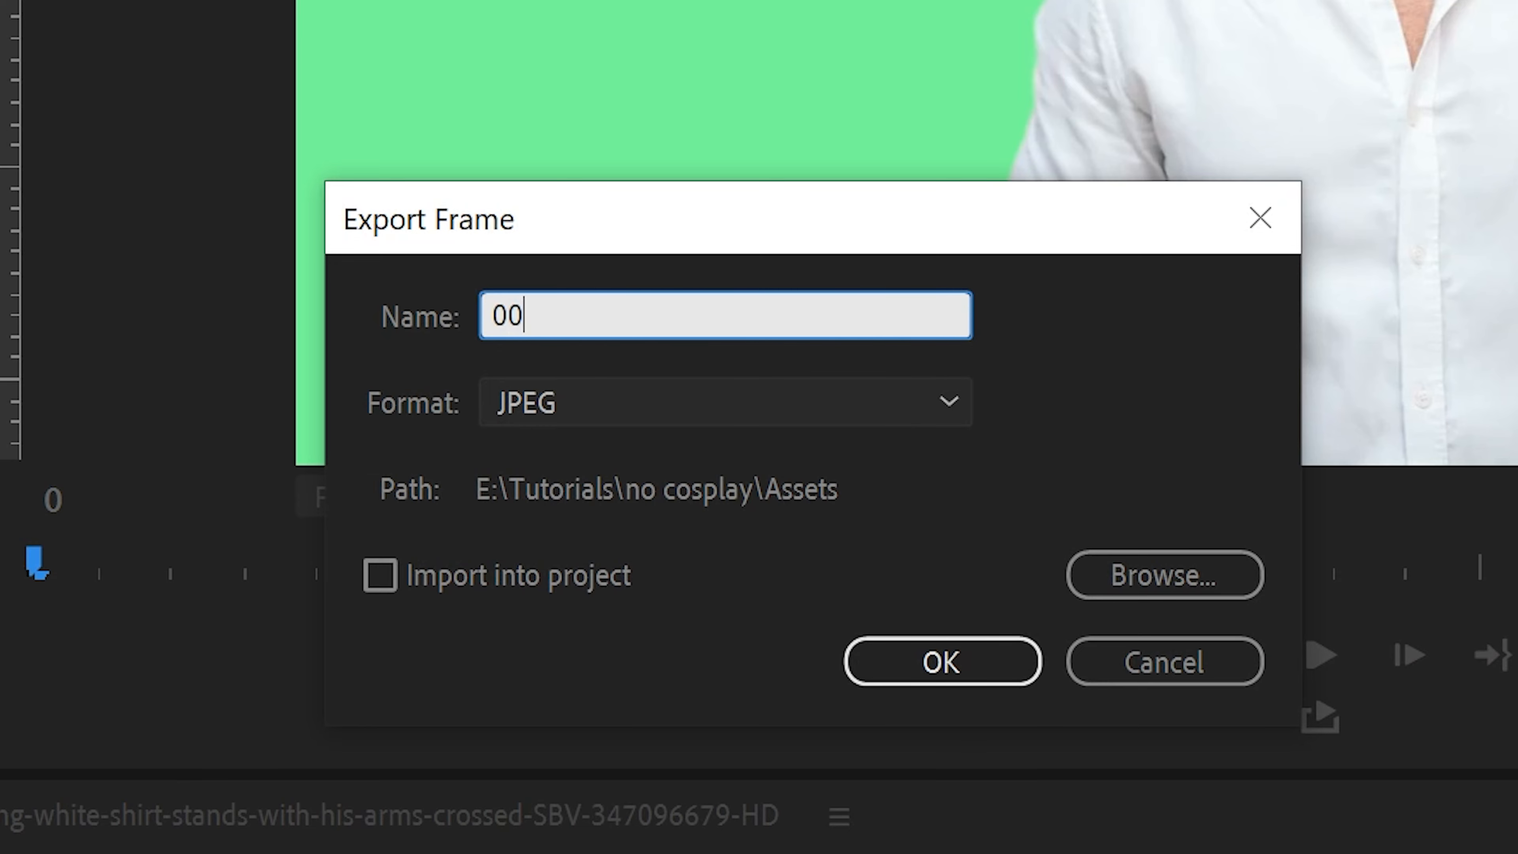
{"action": "type", "text": "00"}
Export stills of the crossed-arms pose at frames 43 and 82, and review the images in the Frames folder.
{"action": "left_click_drag", "start_coordinate": [578, 567], "coordinate": [639, 579]}
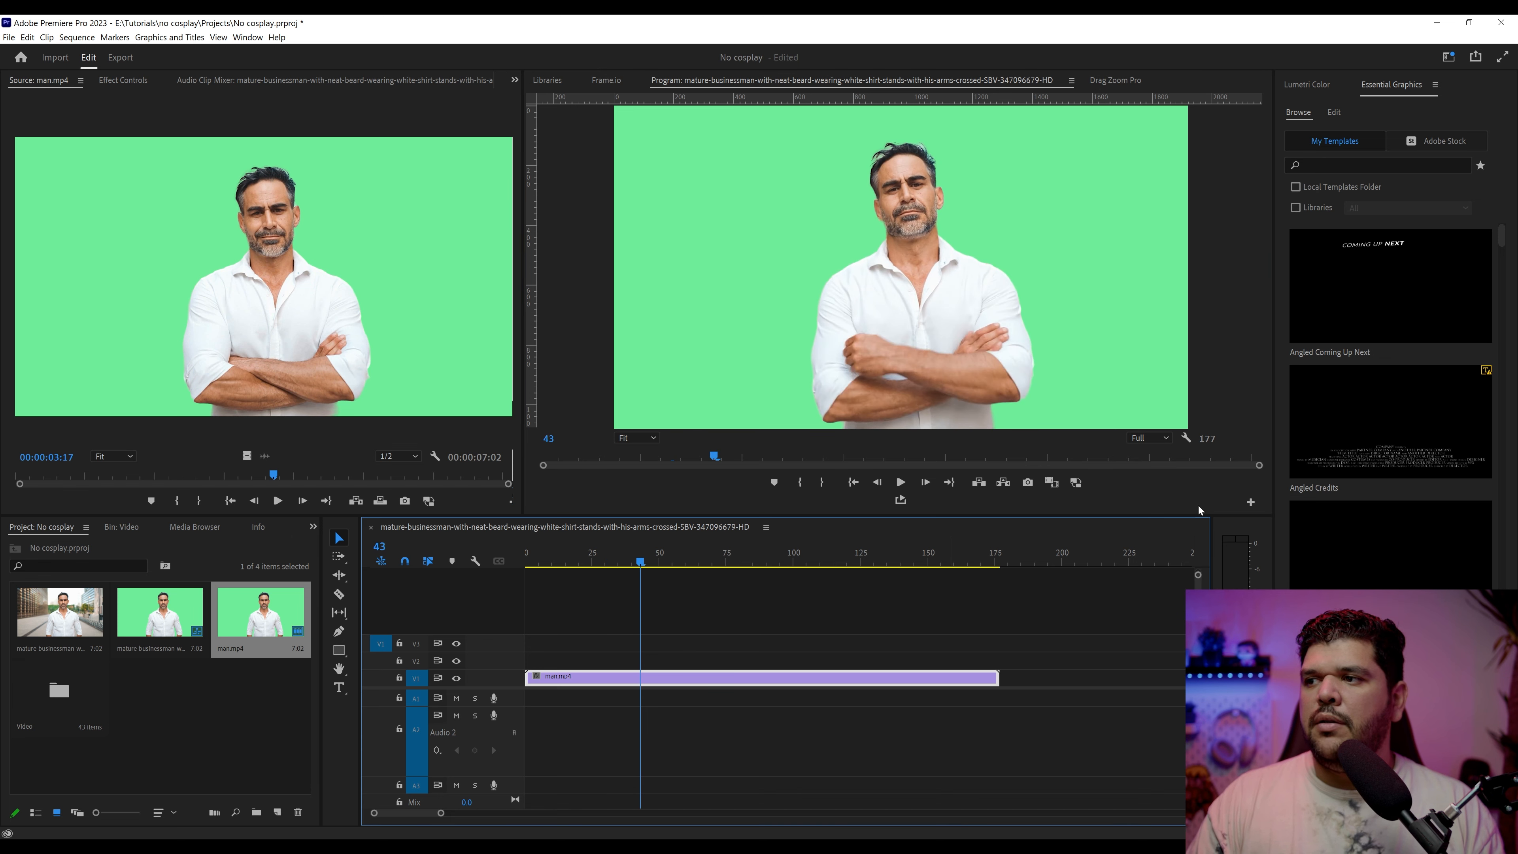
{"action": "key", "text": "ctrl+shift+e"}
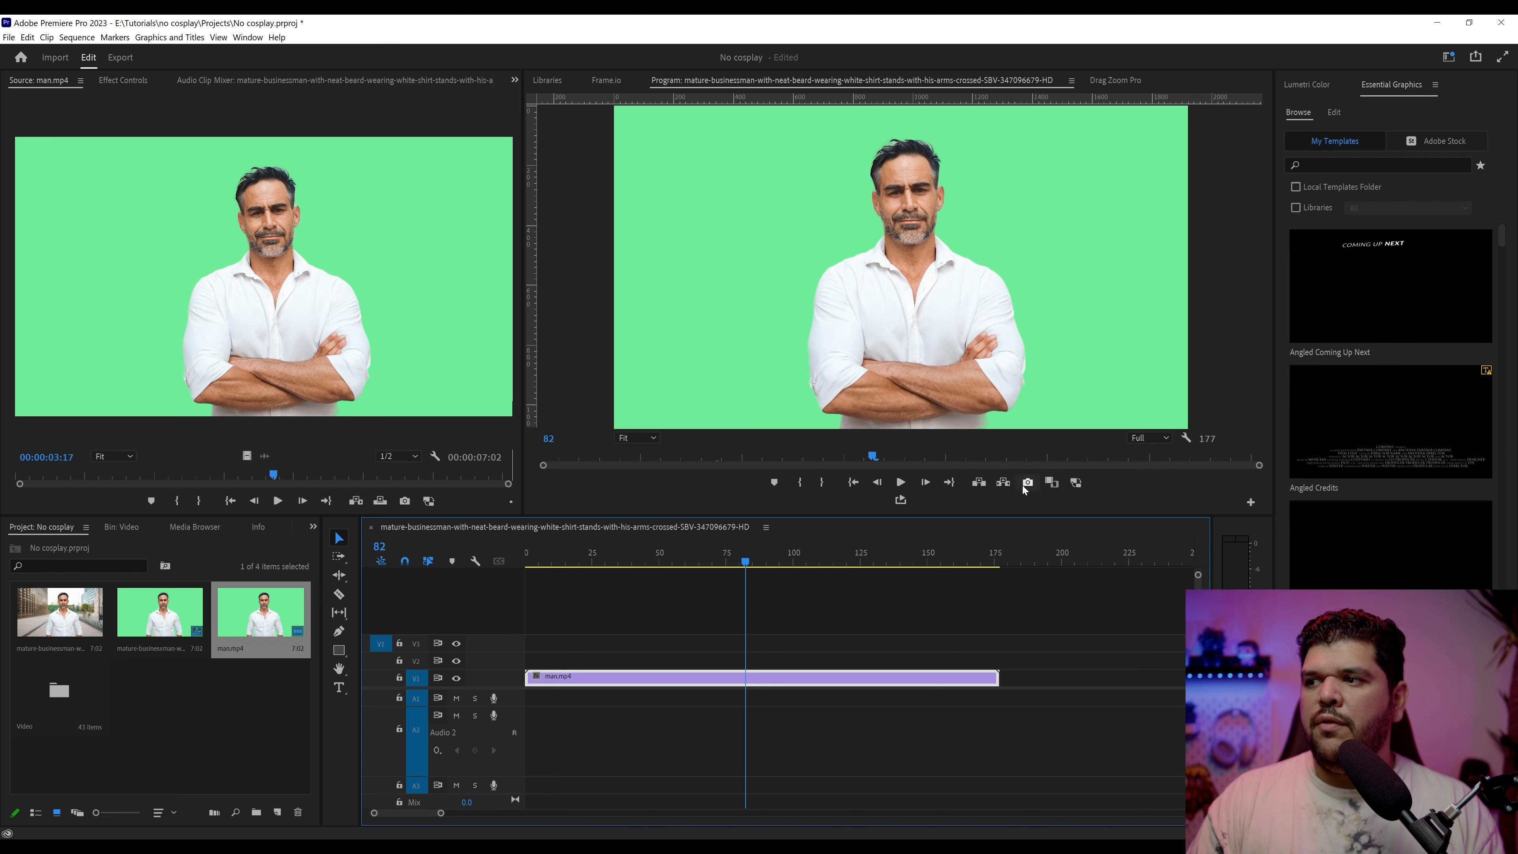
{"action": "left_click", "coordinate": [1024, 484]}
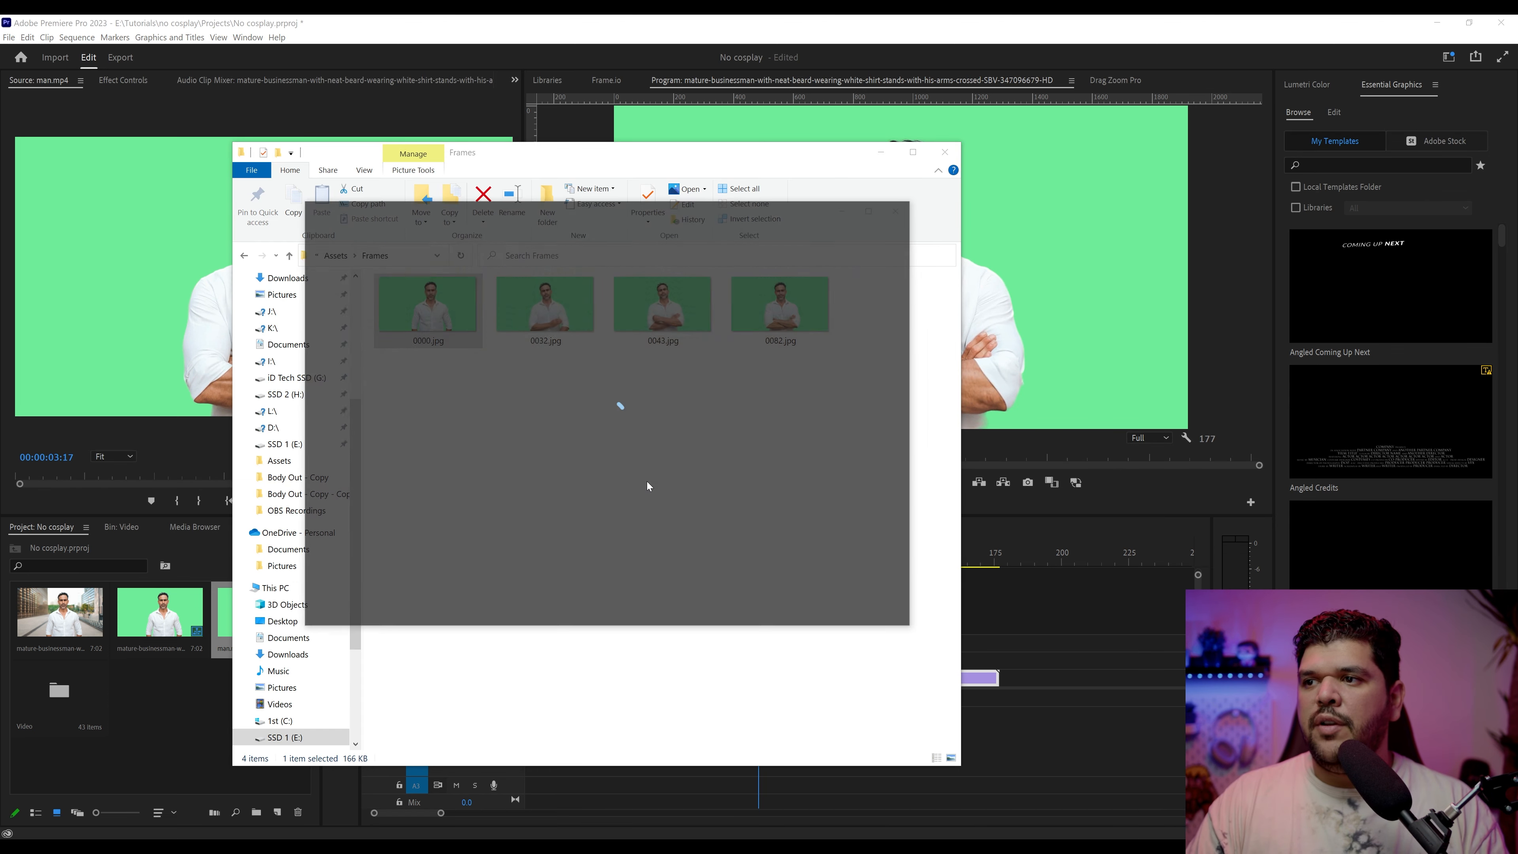
{"action": "left_click", "coordinate": [903, 440]}
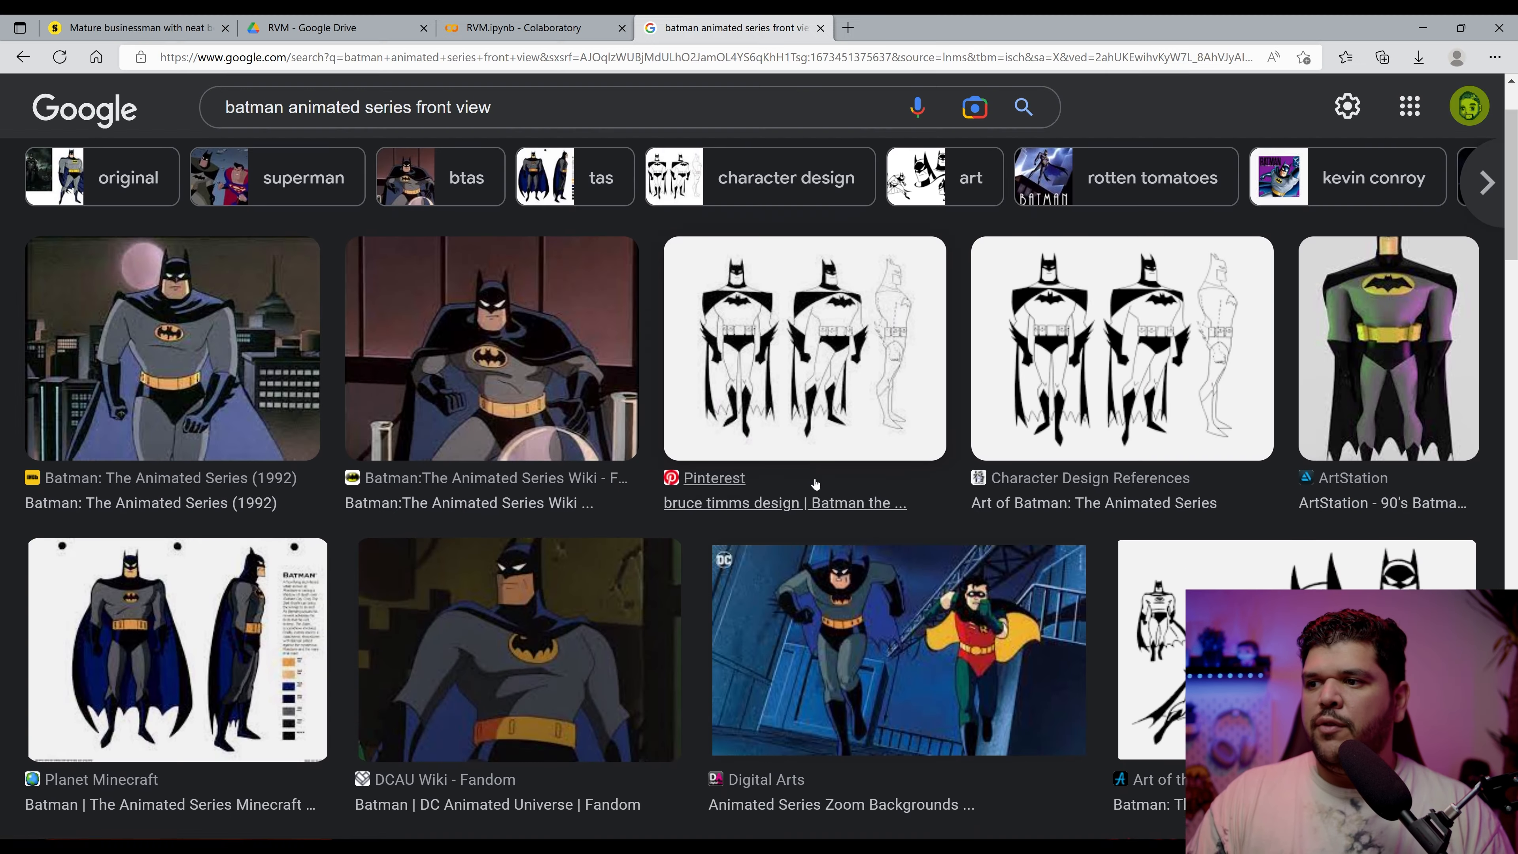
Browse the "batman animated series front view" image results and open the seated Batman picture as a drawing reference.
{"action": "scroll", "coordinate": [818, 520], "scroll_direction": "down", "scroll_amount": 5}
{"action": "scroll", "coordinate": [818, 520], "scroll_direction": "down", "scroll_amount": 3}
{"action": "scroll", "coordinate": [723, 606], "scroll_direction": "up", "scroll_amount": 10}
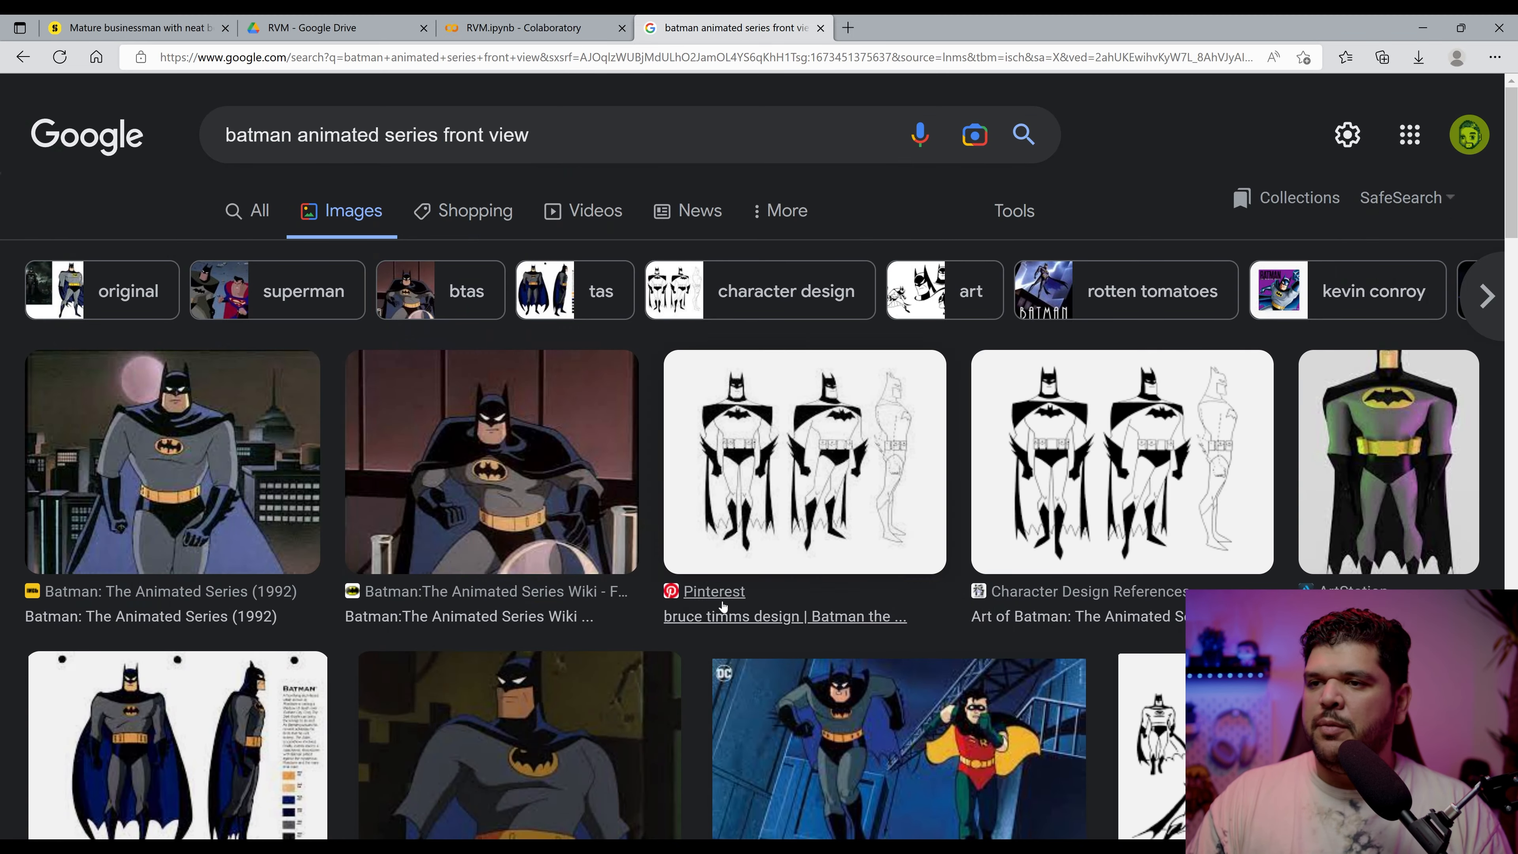
{"action": "left_click", "coordinate": [528, 504]}
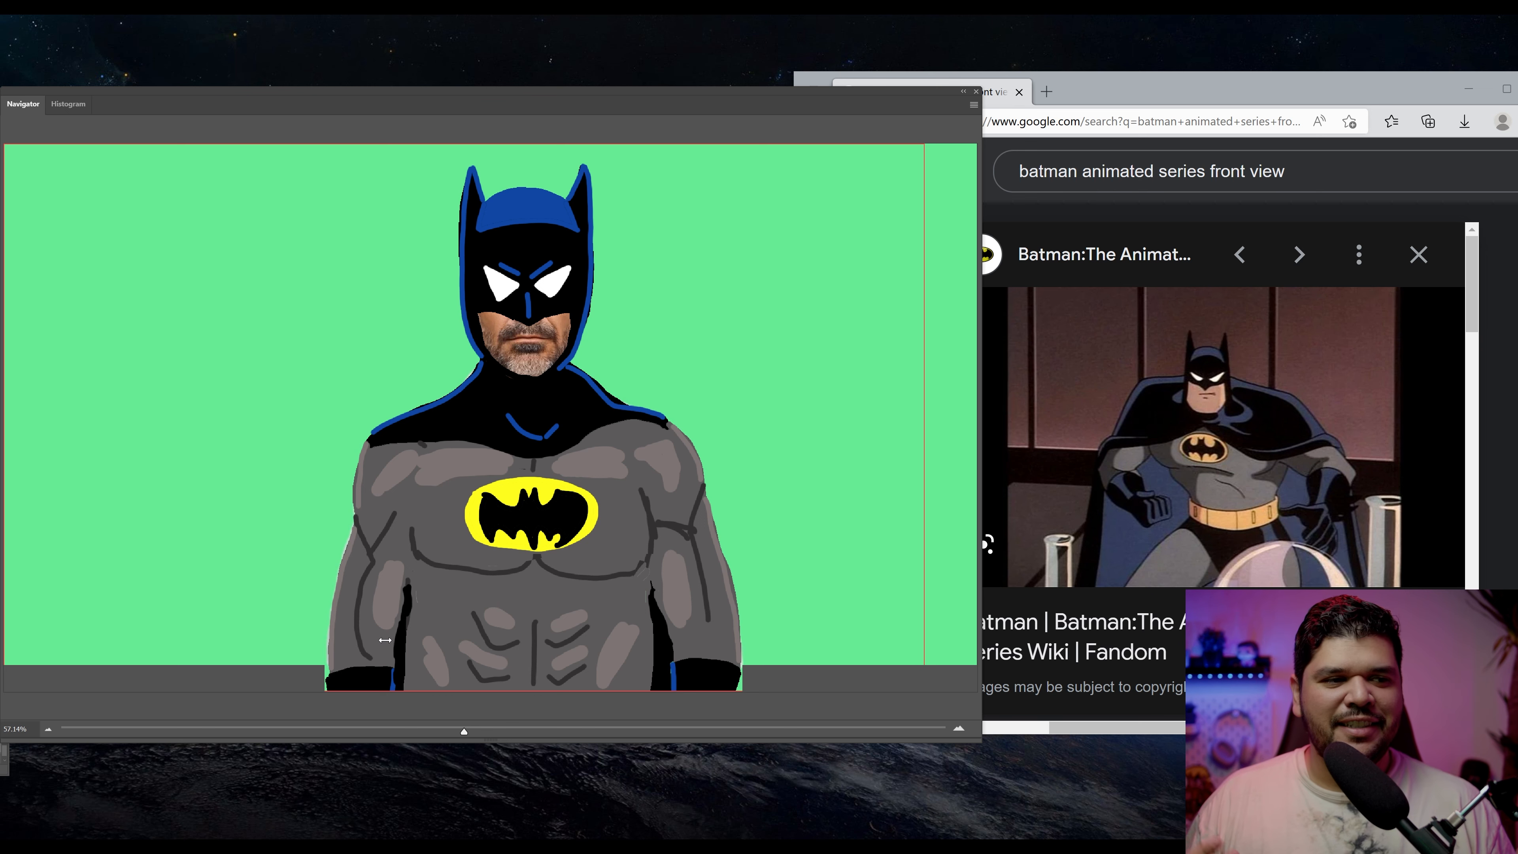
Reposition the floating Navigator preview of the painted Batman frame and enlarge it over the reference image.
{"action": "left_click_drag", "start_coordinate": [578, 118], "coordinate": [600, 92]}
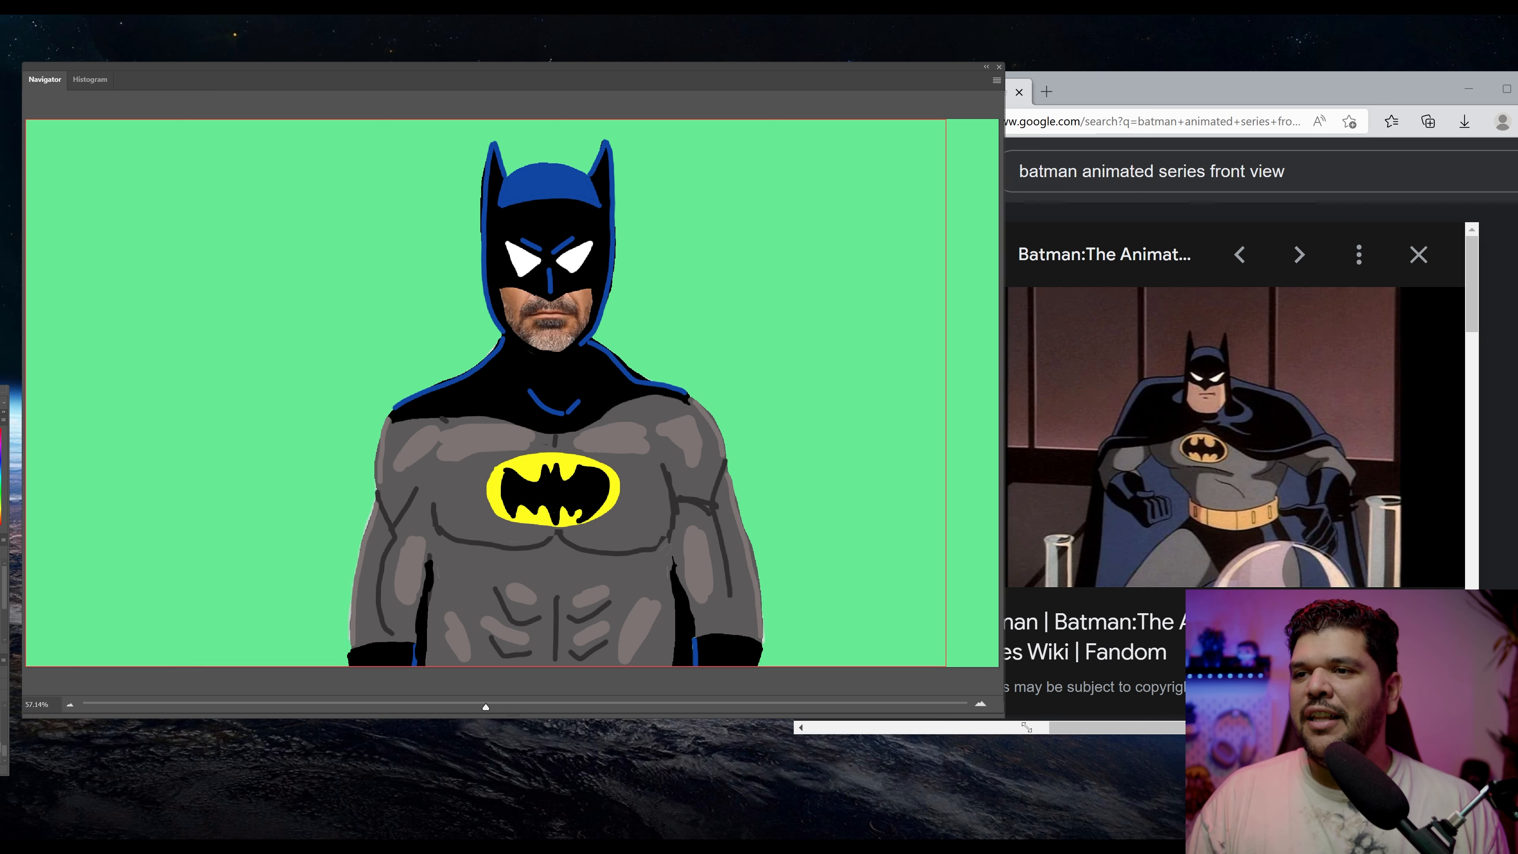
{"action": "left_click_drag", "start_coordinate": [1004, 718], "coordinate": [1139, 768]}
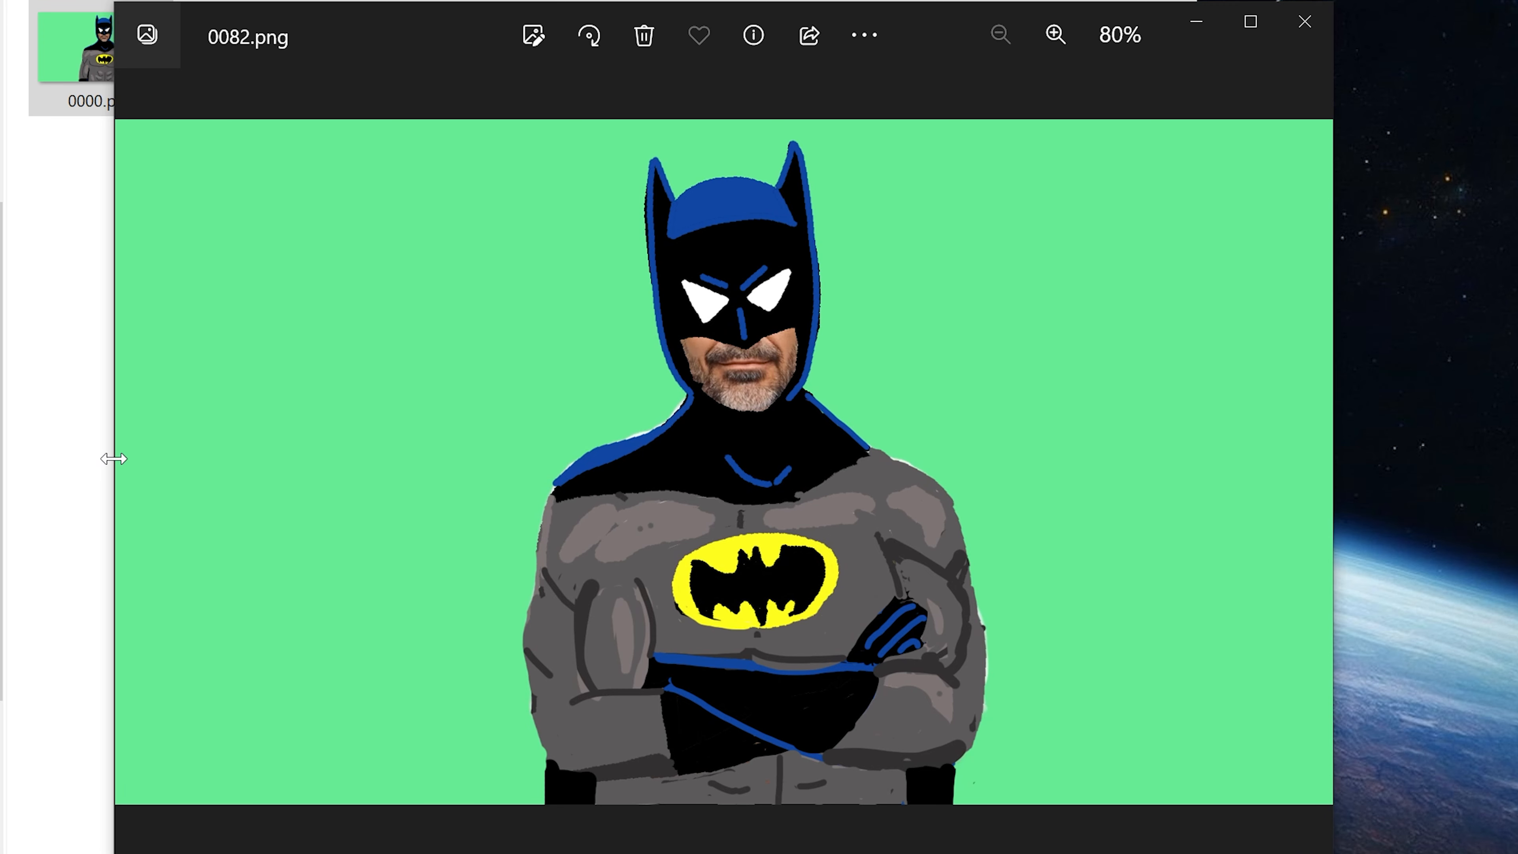
Look through the painted Batman keyframe images in the Style folder.
{"action": "left_click", "coordinate": [138, 460]}
{"action": "left_click", "coordinate": [139, 460]}
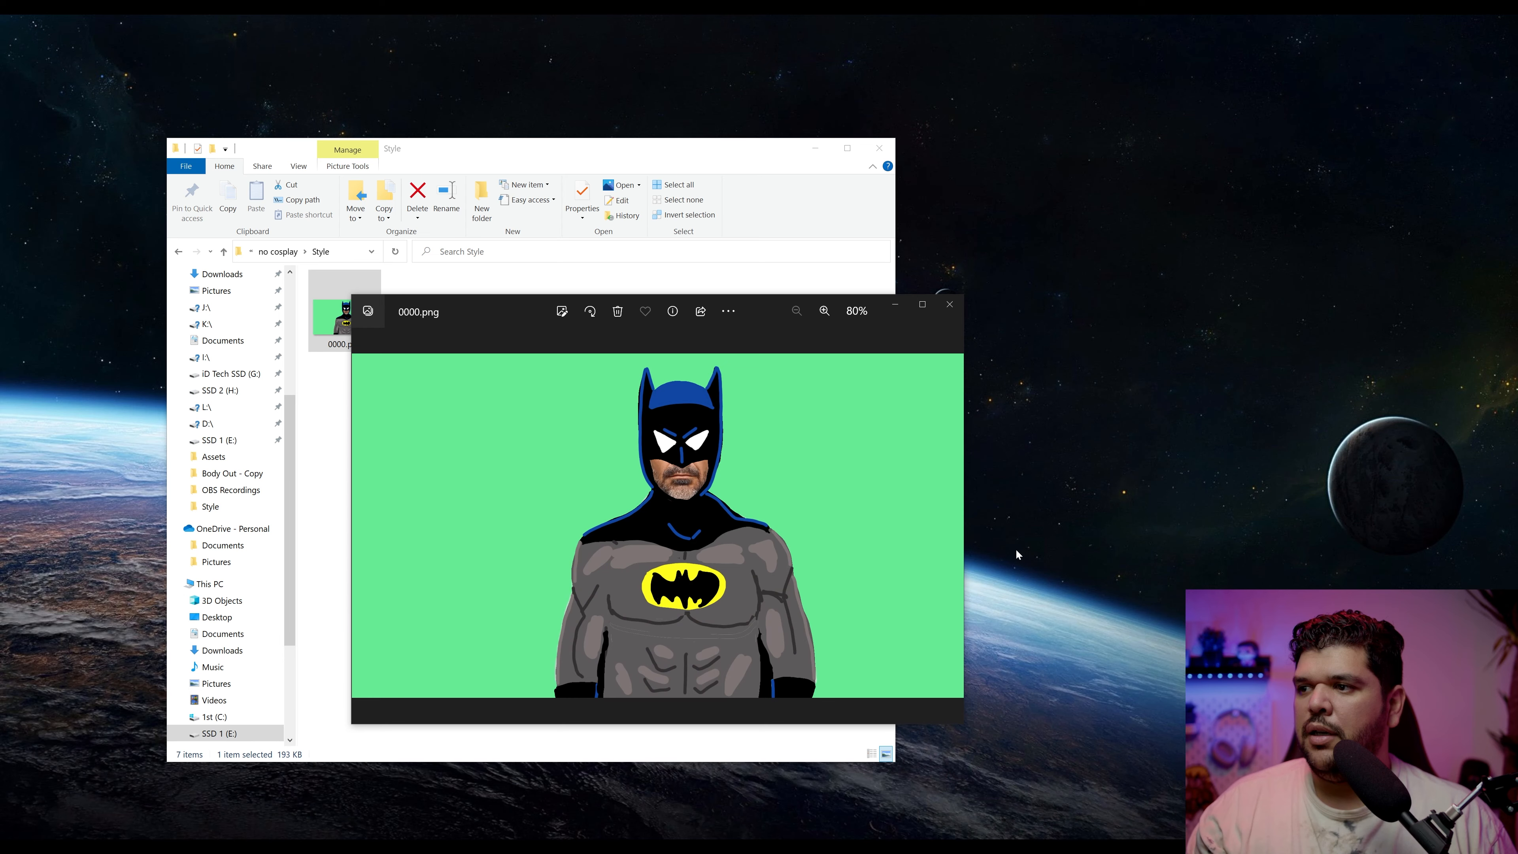
{"action": "left_click", "coordinate": [950, 526]}
{"action": "left_click", "coordinate": [951, 526]}
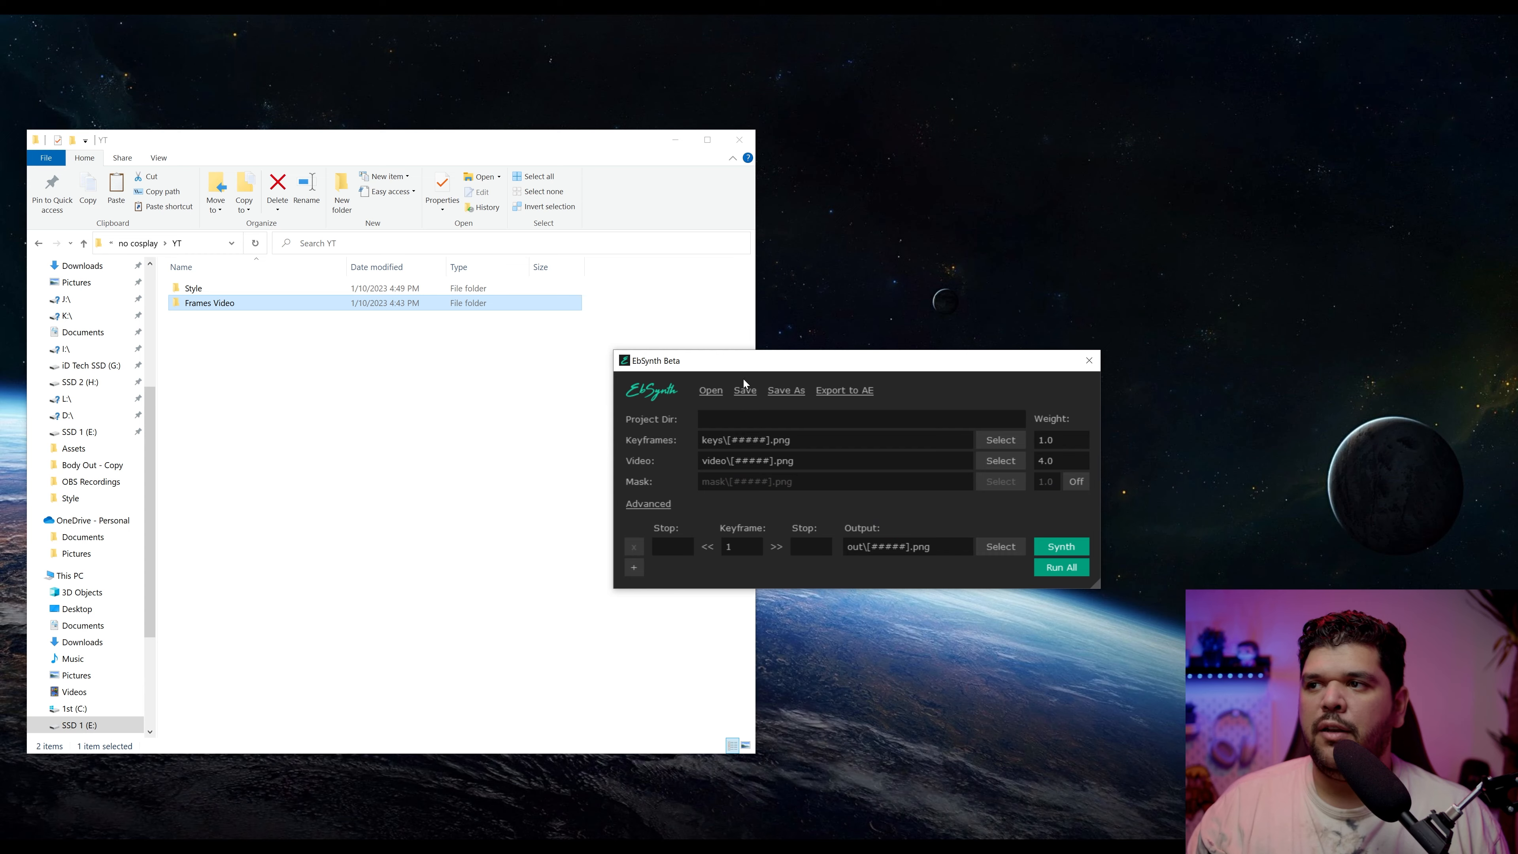
{"action": "left_click_drag", "start_coordinate": [765, 372], "coordinate": [809, 360]}
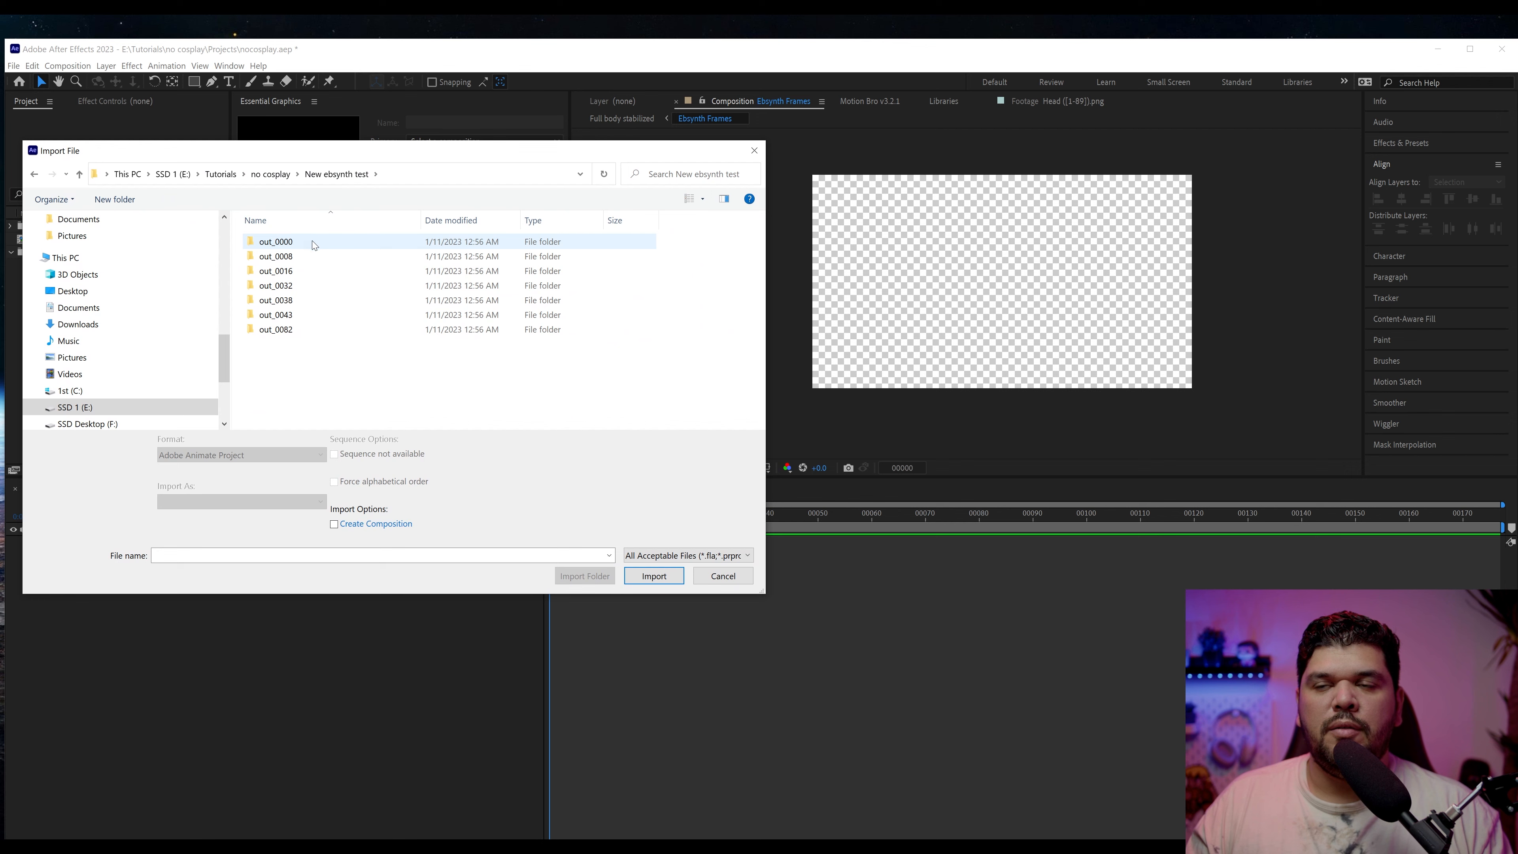
In After Effects, import the PNG sequence from the out_0000 folder and start another import.
{"action": "double_click", "coordinate": [314, 243]}
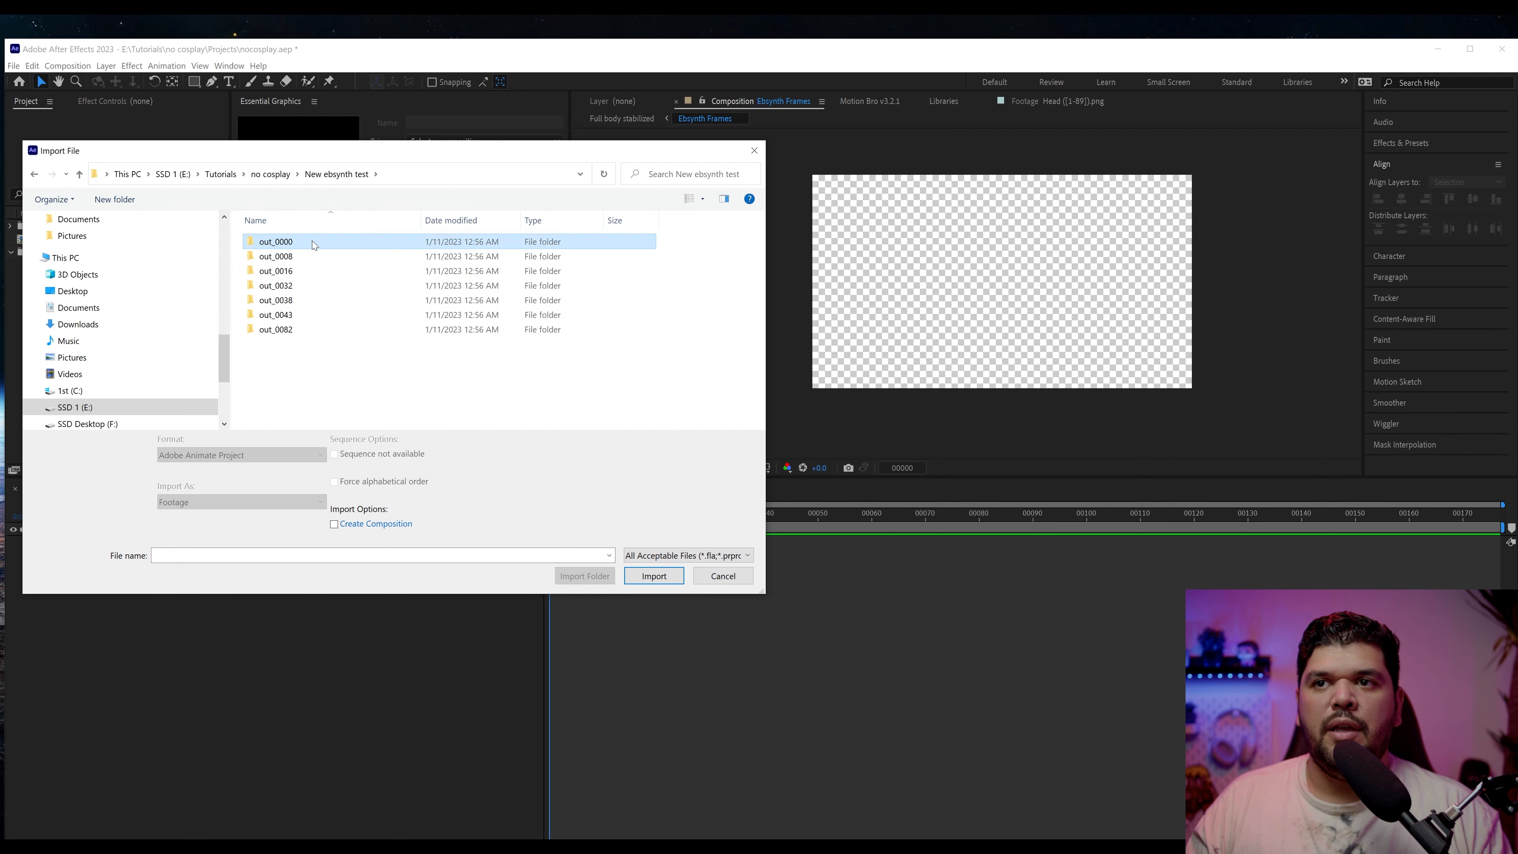
{"action": "double_click", "coordinate": [296, 281]}
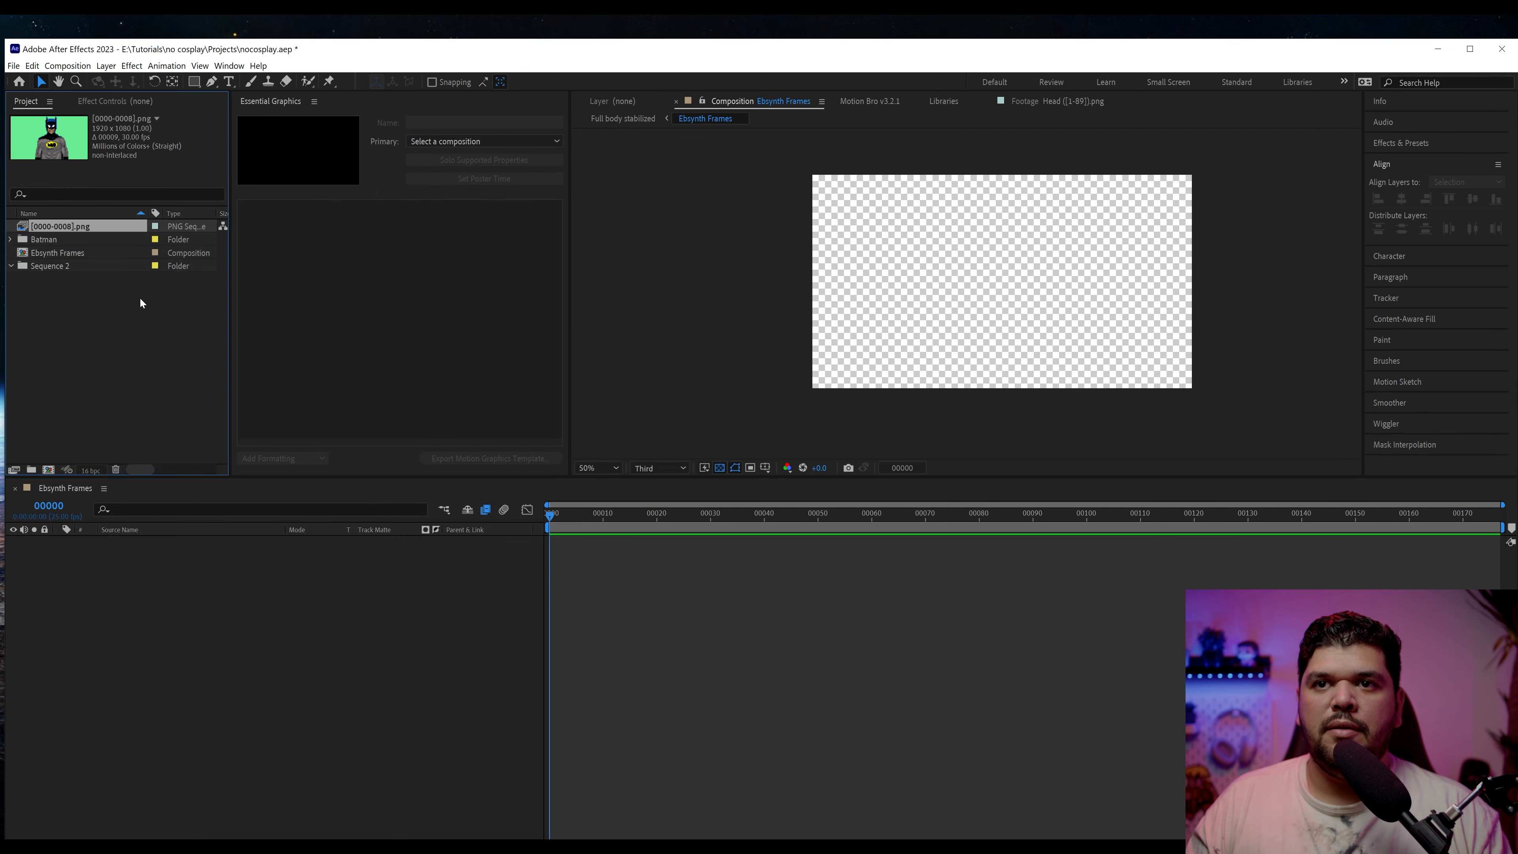
{"action": "key", "text": "ctrl+i"}
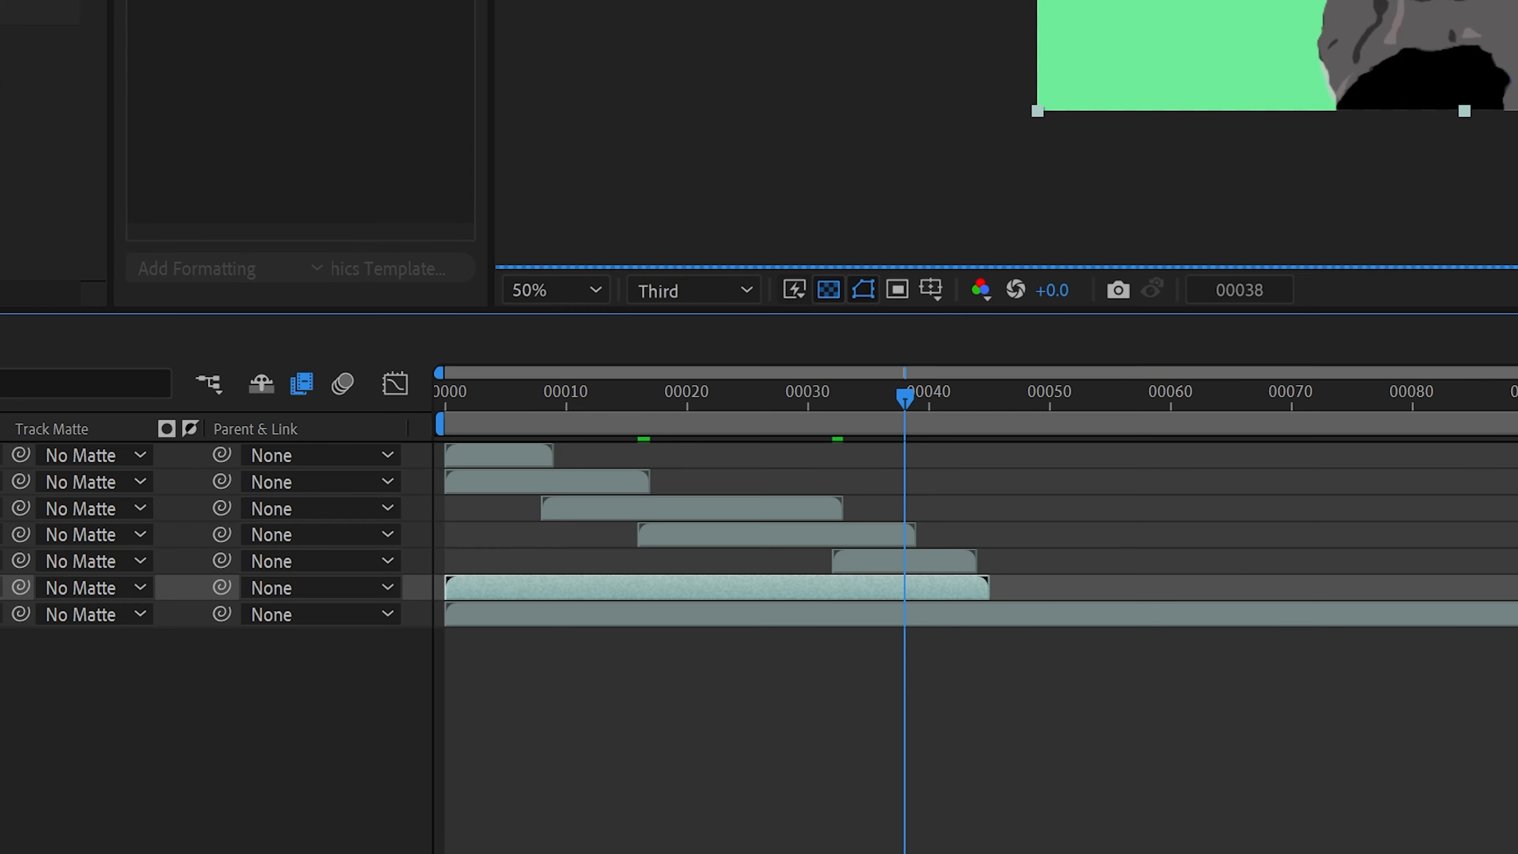
Start the 0038-0082 sequence layer at frame 38 and the 0043-0176 layer at frame 43, and preview the composition.
{"action": "key", "text": "bracketleft"}
{"action": "left_click", "coordinate": [657, 614]}
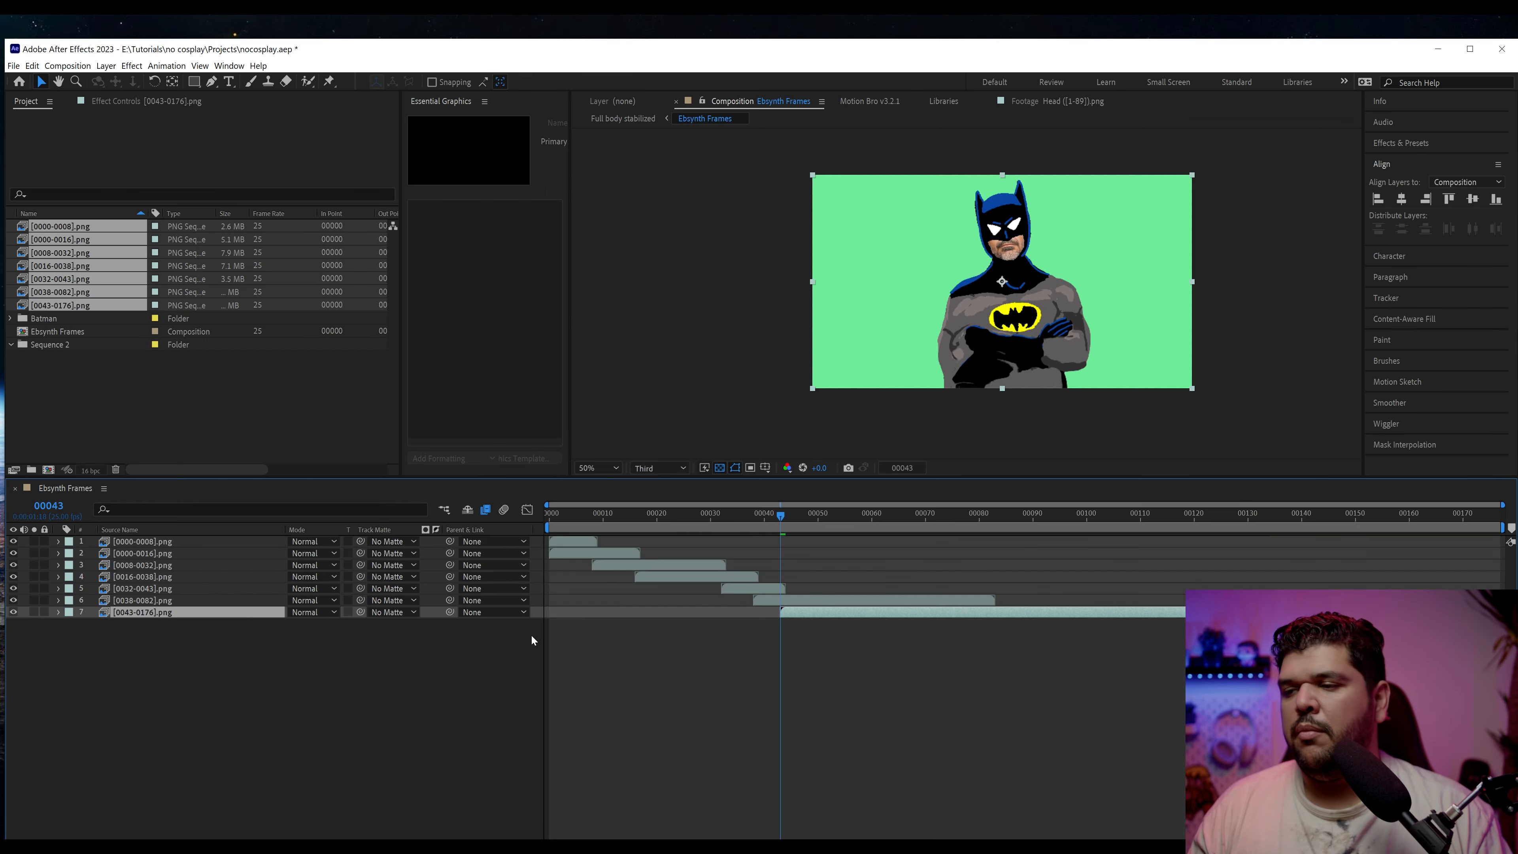
{"action": "left_click", "coordinate": [711, 671]}
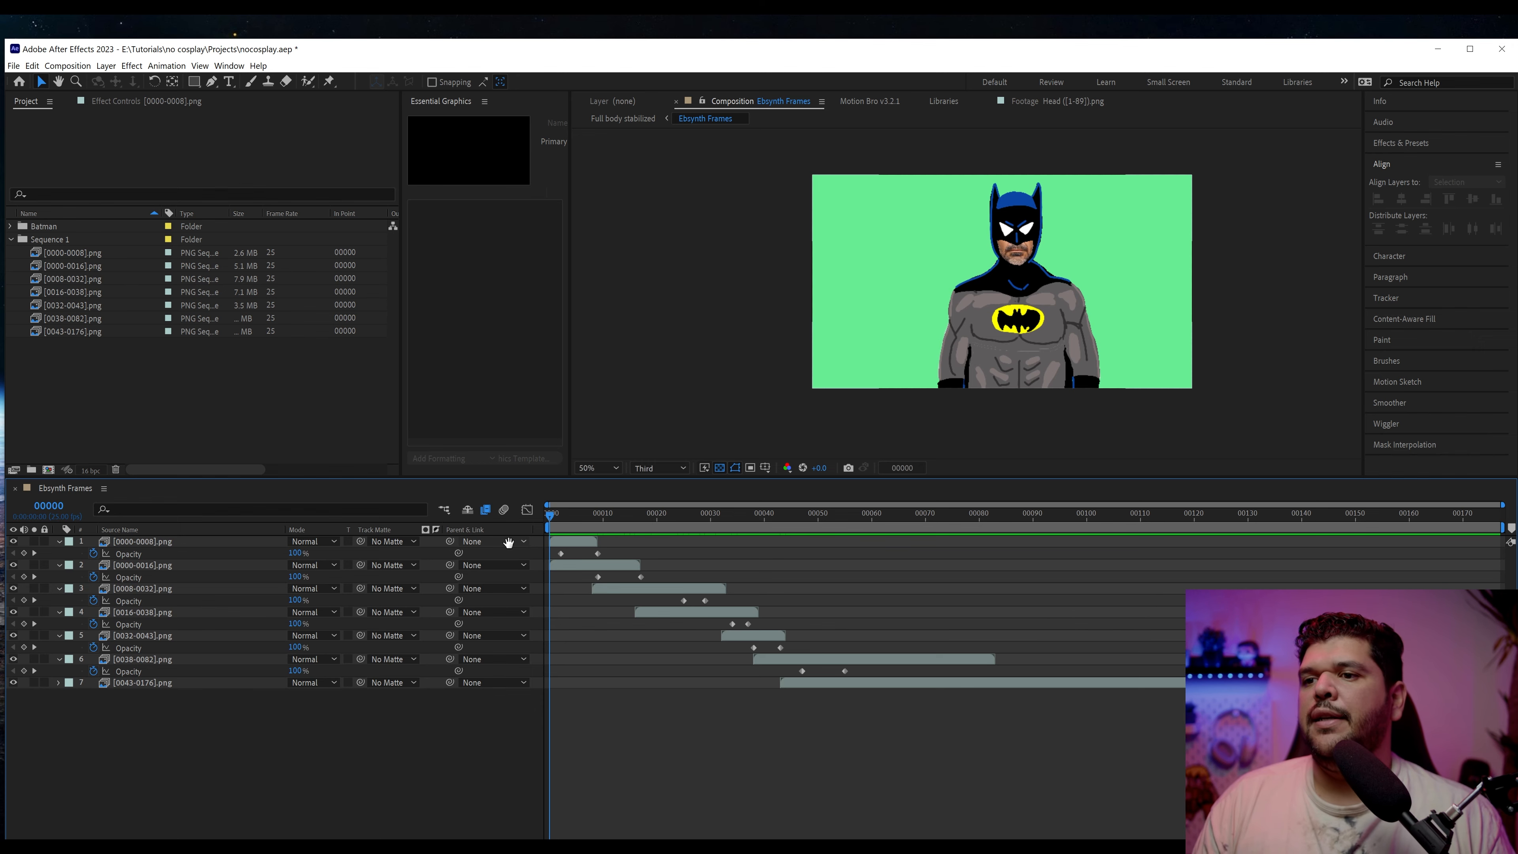
{"action": "key", "text": "space"}
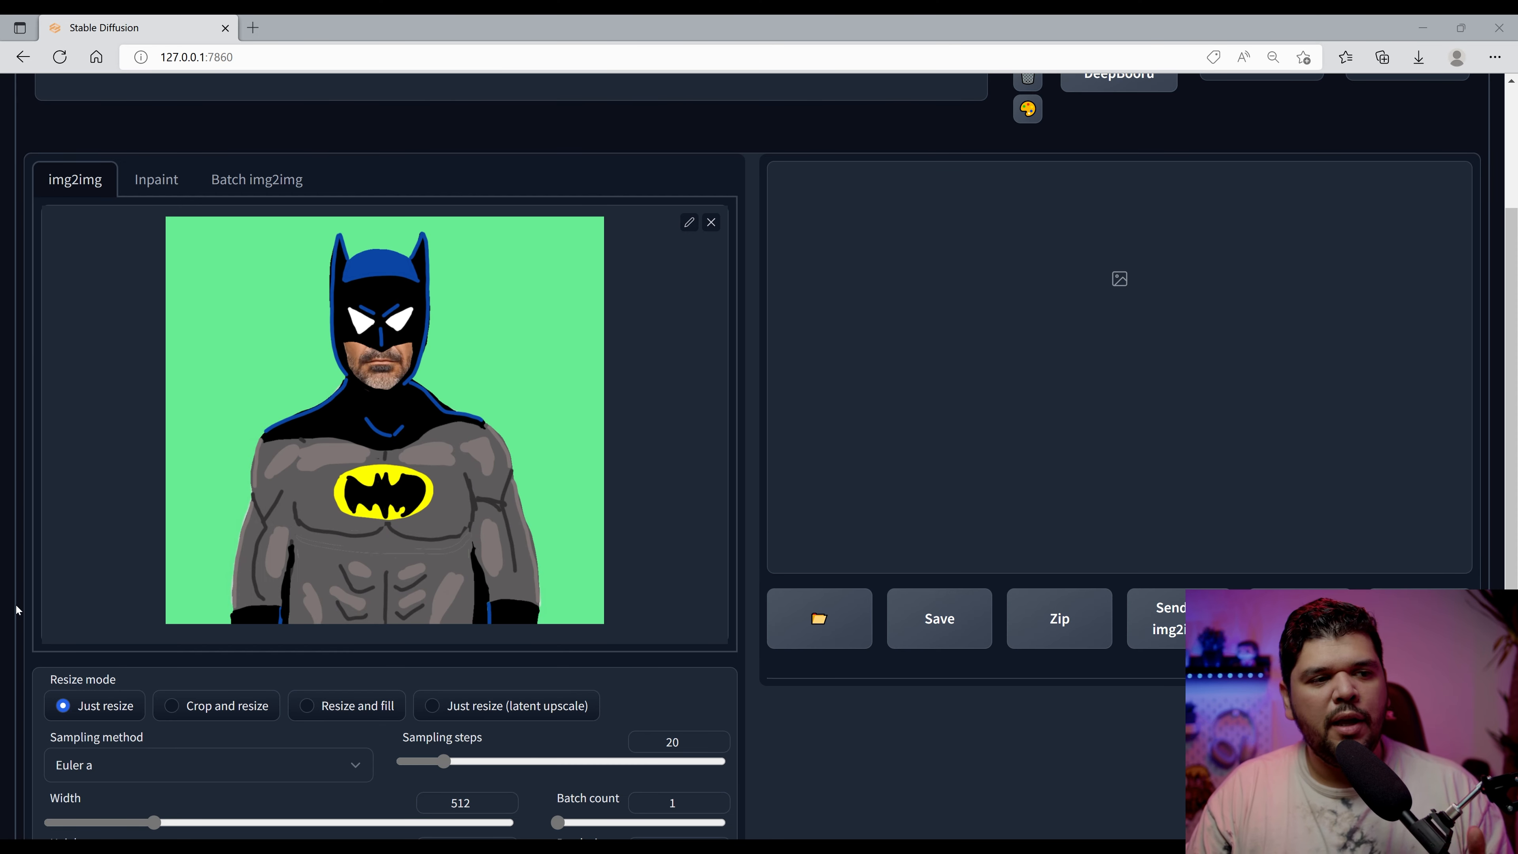
In Stable Diffusion, set the img2img output width to 640 for the painted Batman frame.
{"action": "scroll", "coordinate": [496, 421], "scroll_direction": "down", "scroll_amount": 3}
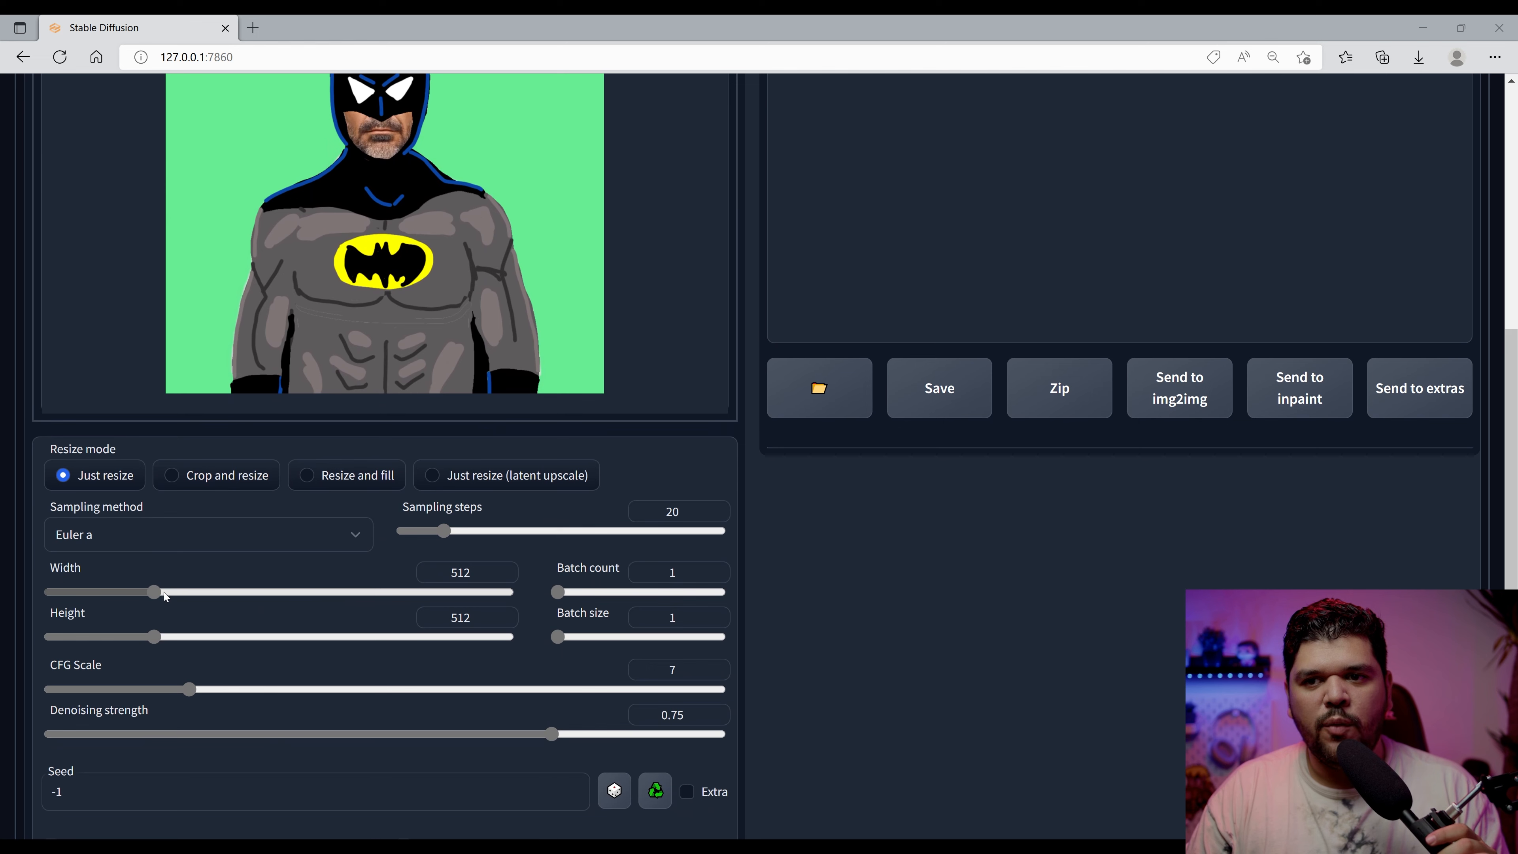
{"action": "left_click_drag", "start_coordinate": [174, 596], "coordinate": [183, 597]}
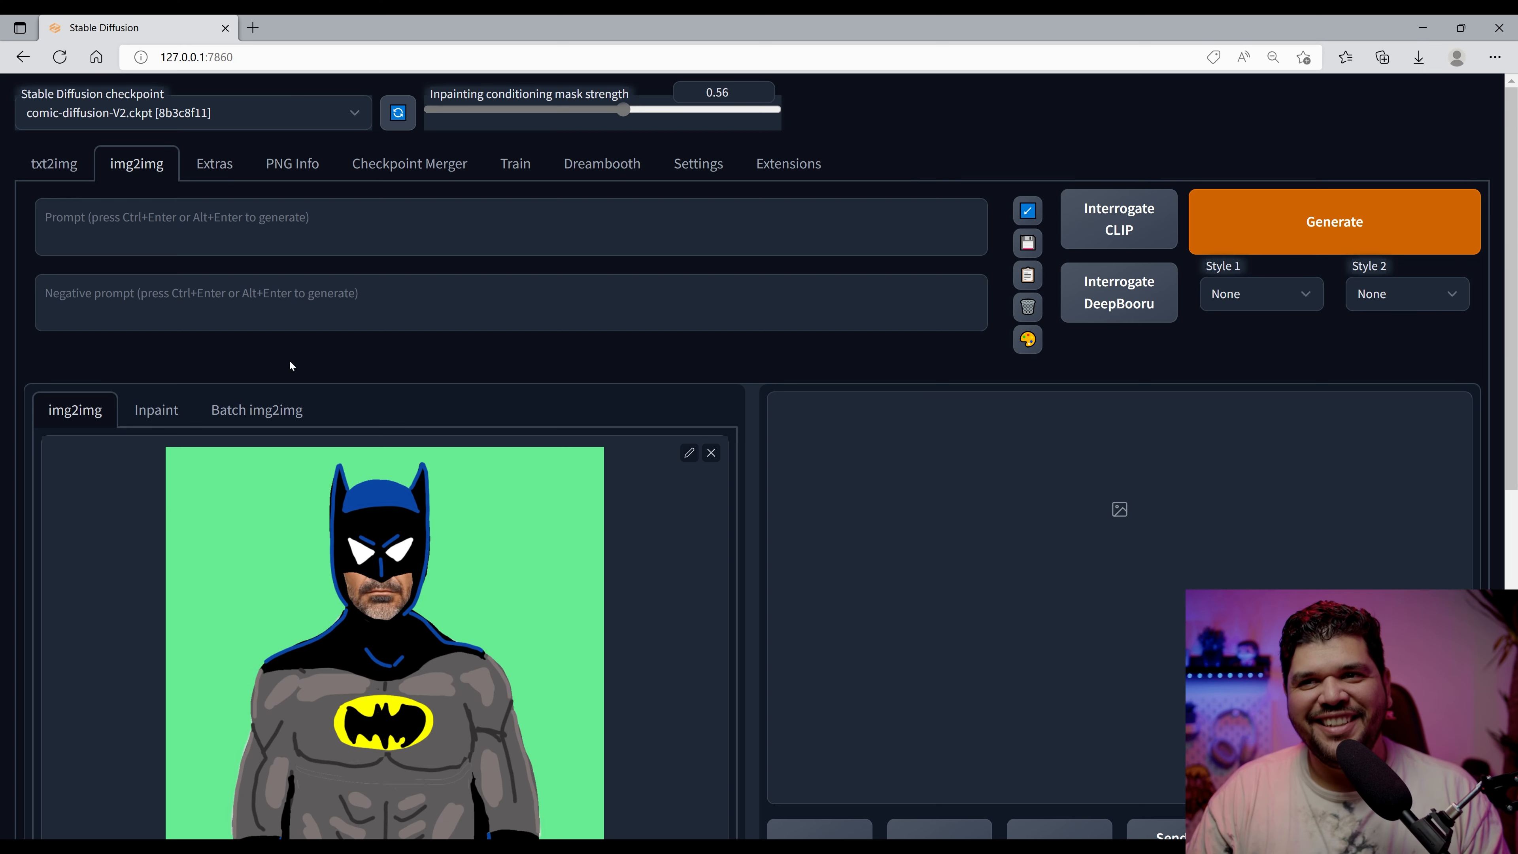
Enter the img2img prompt "batman, illustration, comic book style, charliebo artstyle".
{"action": "scroll", "coordinate": [348, 507], "scroll_direction": "down", "scroll_amount": 2}
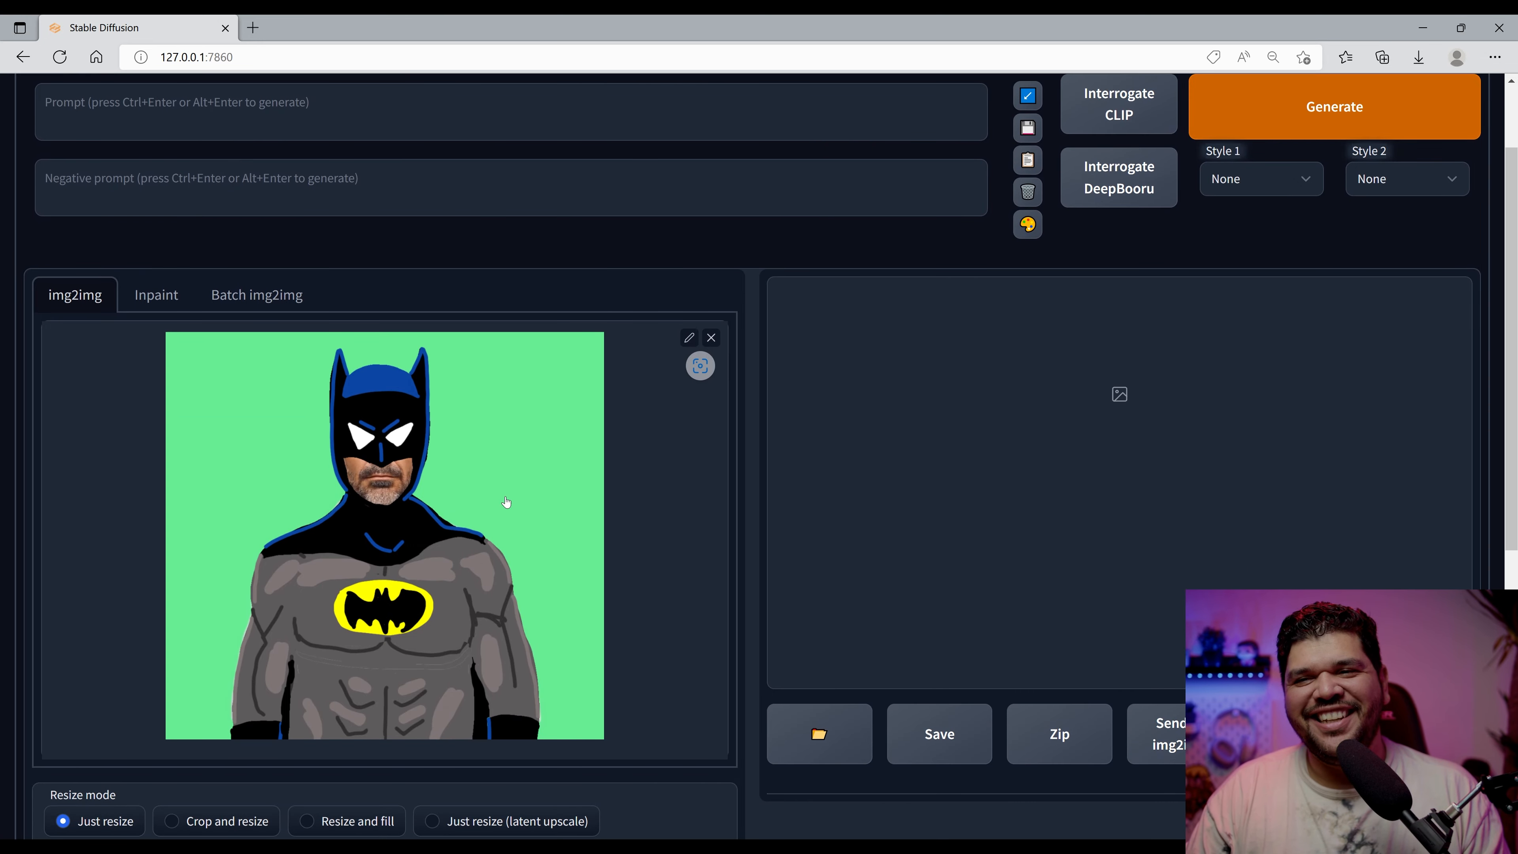
{"action": "scroll", "coordinate": [506, 502], "scroll_direction": "up", "scroll_amount": 2}
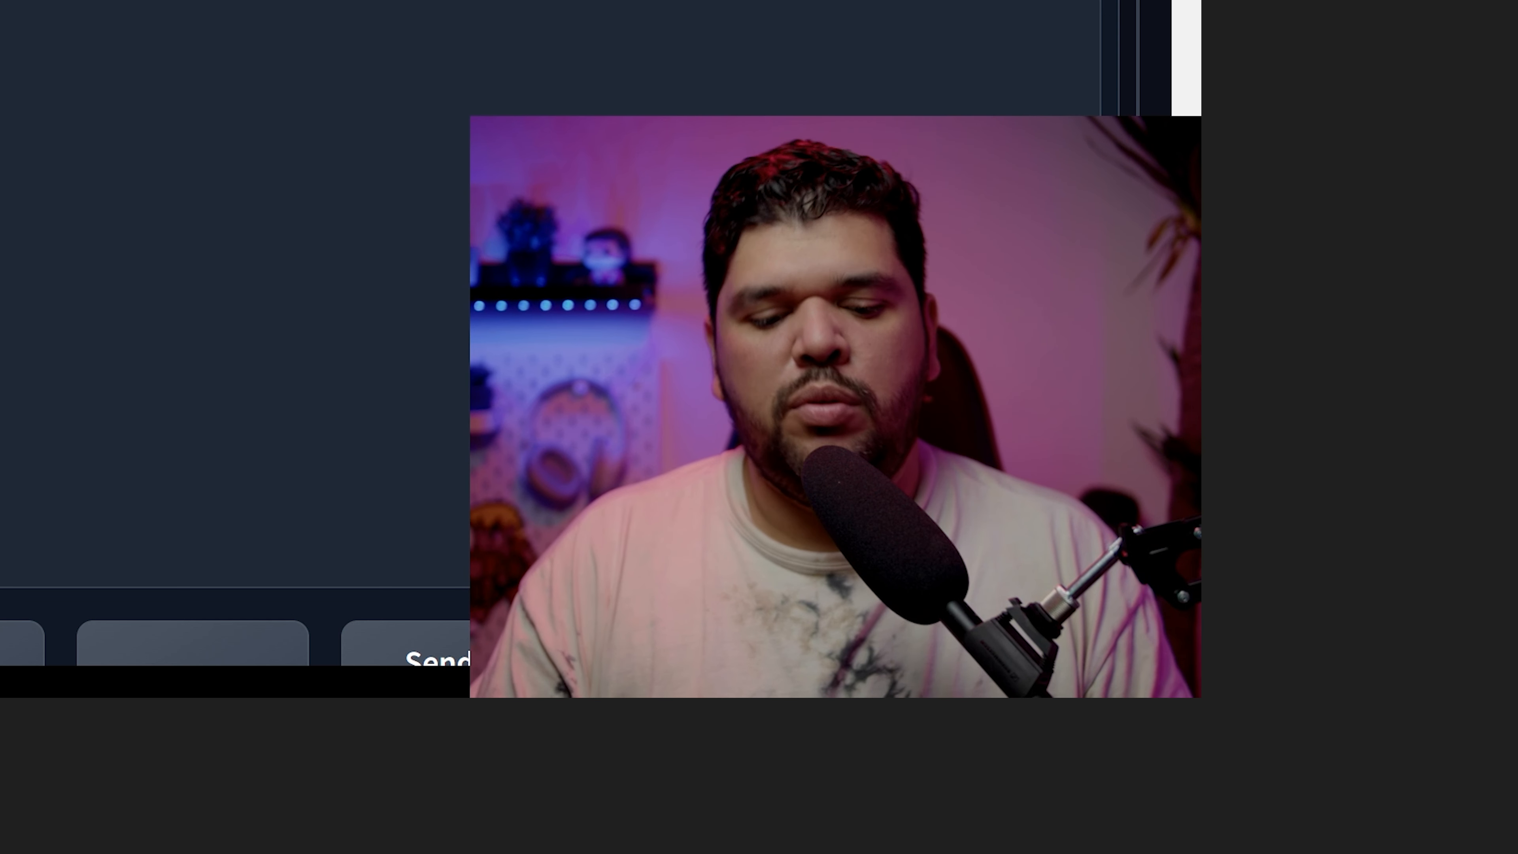
{"action": "type", "text": "ba"}
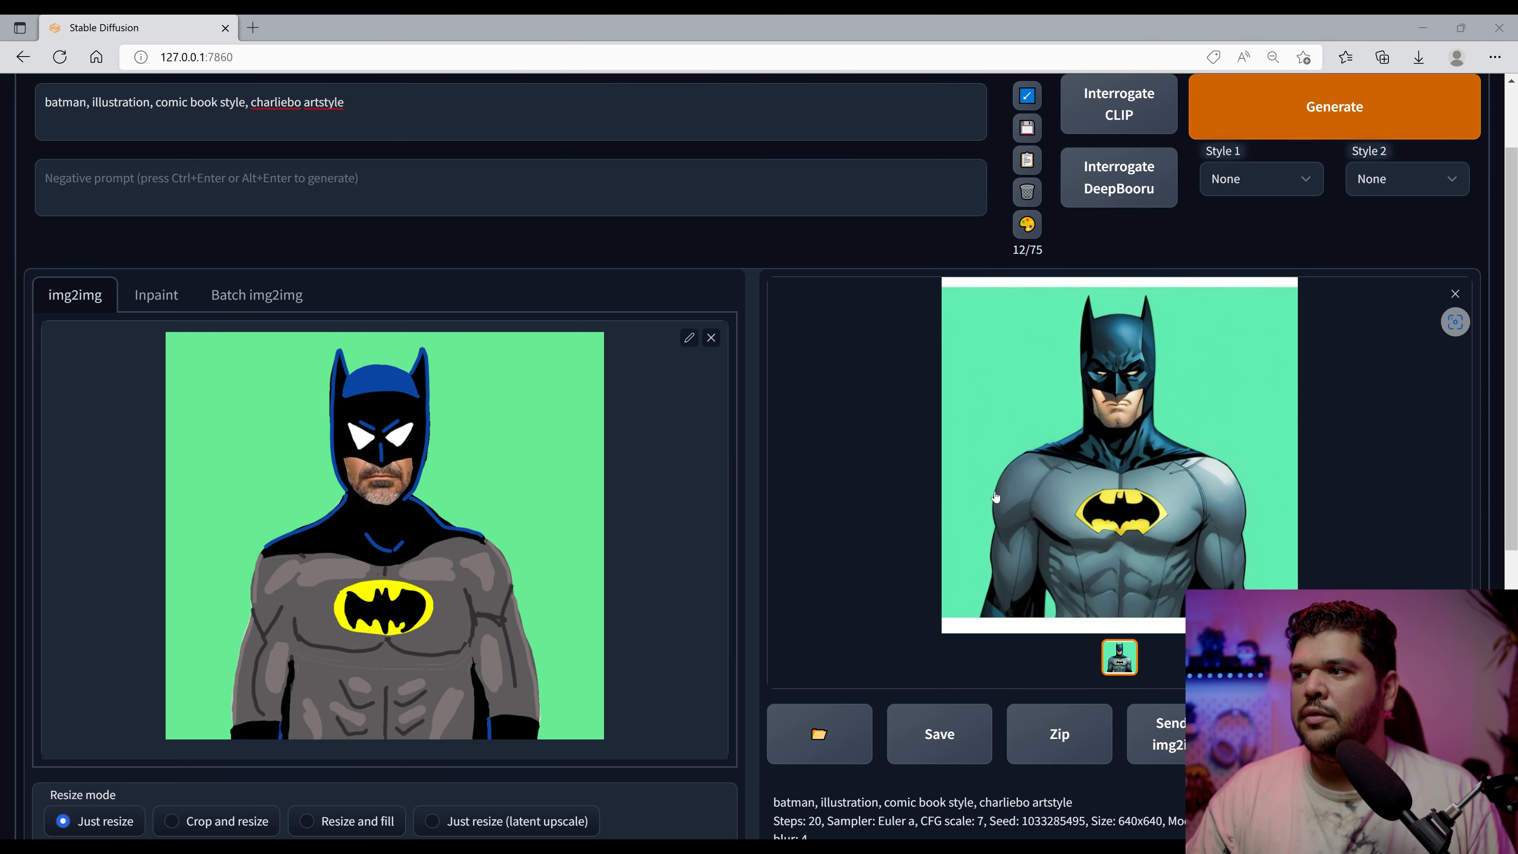
Examine the generated Batman image enlarged, and compare the crossed-arms result with its painted source frame.
{"action": "scroll", "coordinate": [1068, 425], "scroll_direction": "down", "scroll_amount": 2}
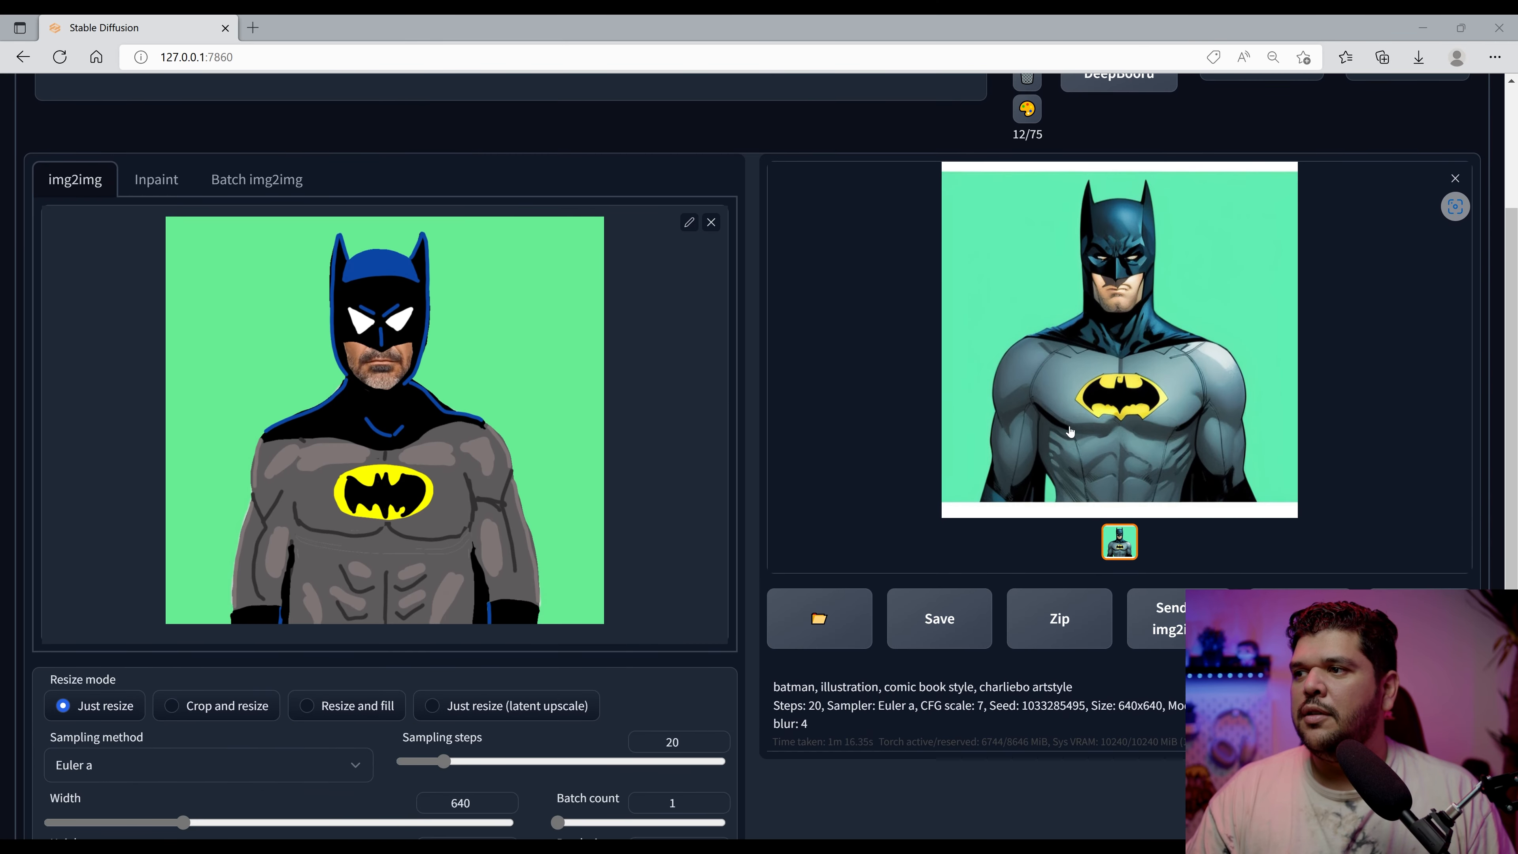
{"action": "left_click", "coordinate": [1068, 425]}
{"action": "left_click", "coordinate": [288, 554]}
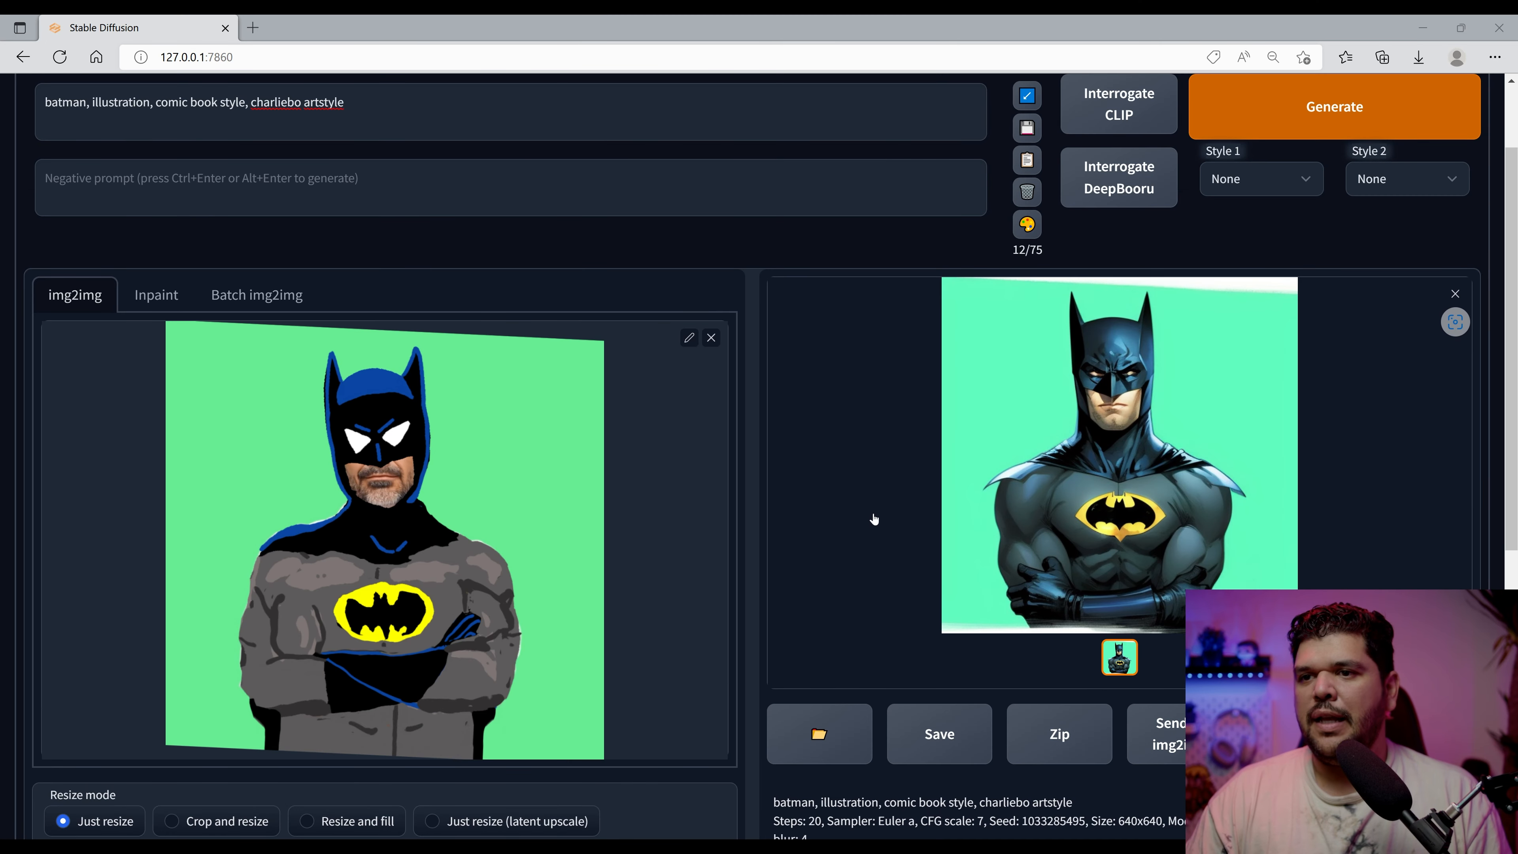
{"action": "scroll", "coordinate": [874, 518], "scroll_direction": "down", "scroll_amount": 2}
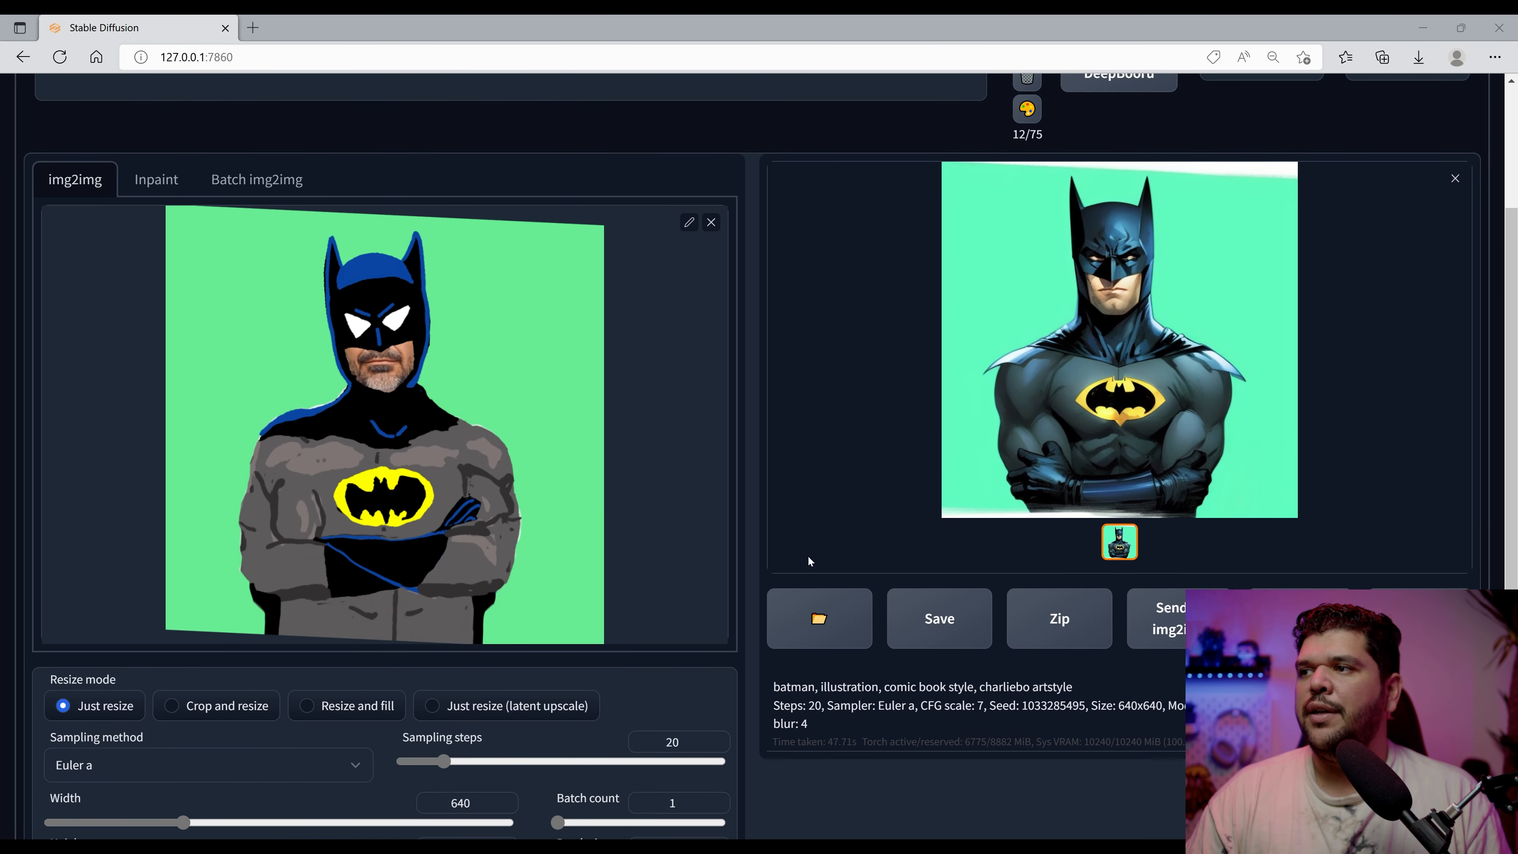
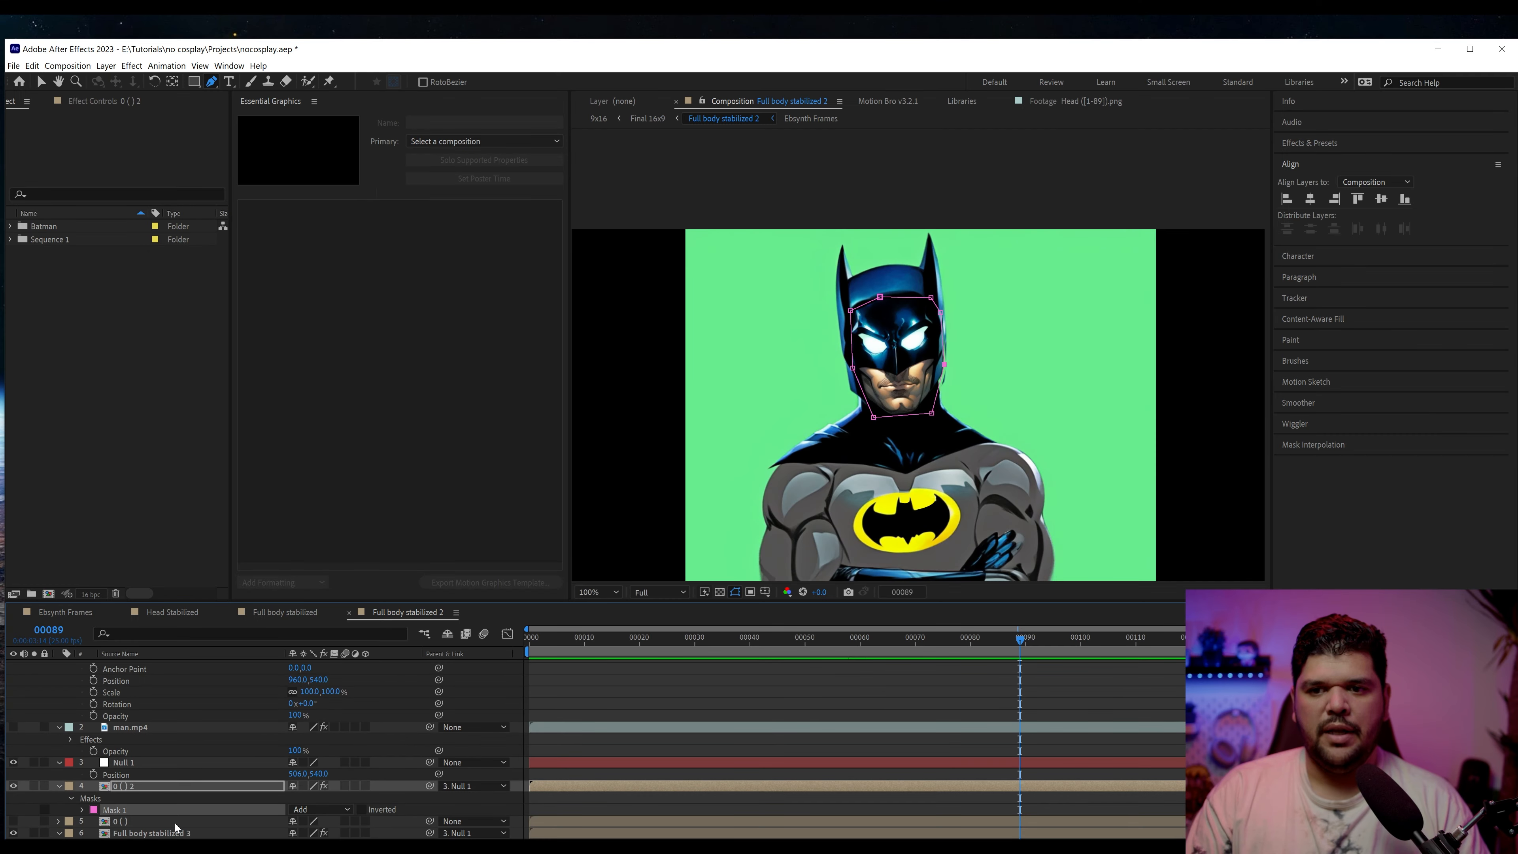
Review the masked head across Full body stabilized 2, and view the generated Gotham City backgrounds enlarged in Stable Diffusion.
{"action": "left_click_drag", "start_coordinate": [1019, 637], "coordinate": [595, 634]}
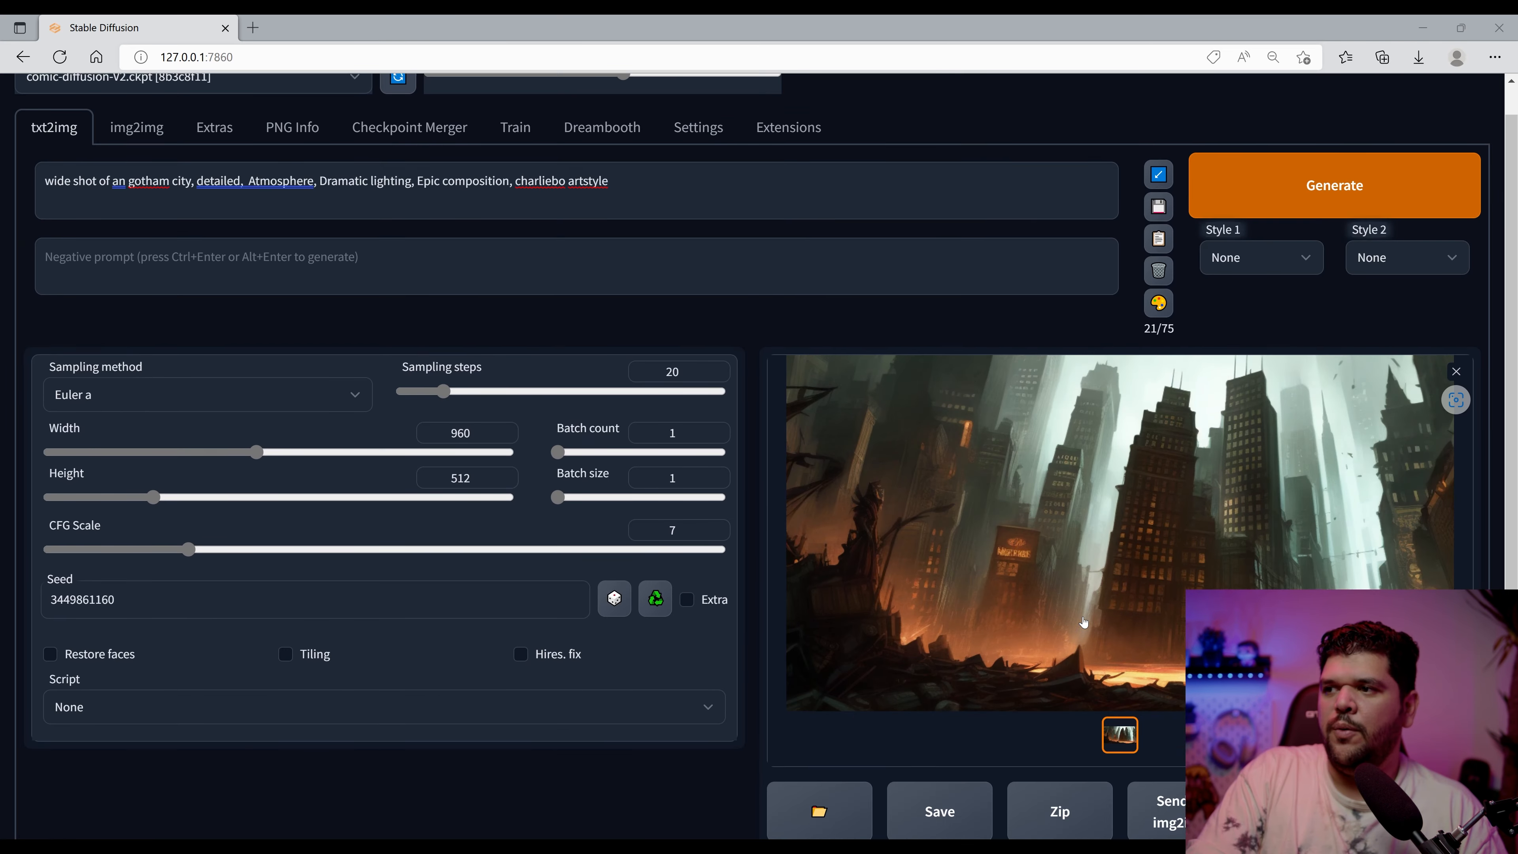
{"action": "left_click", "coordinate": [1073, 612]}
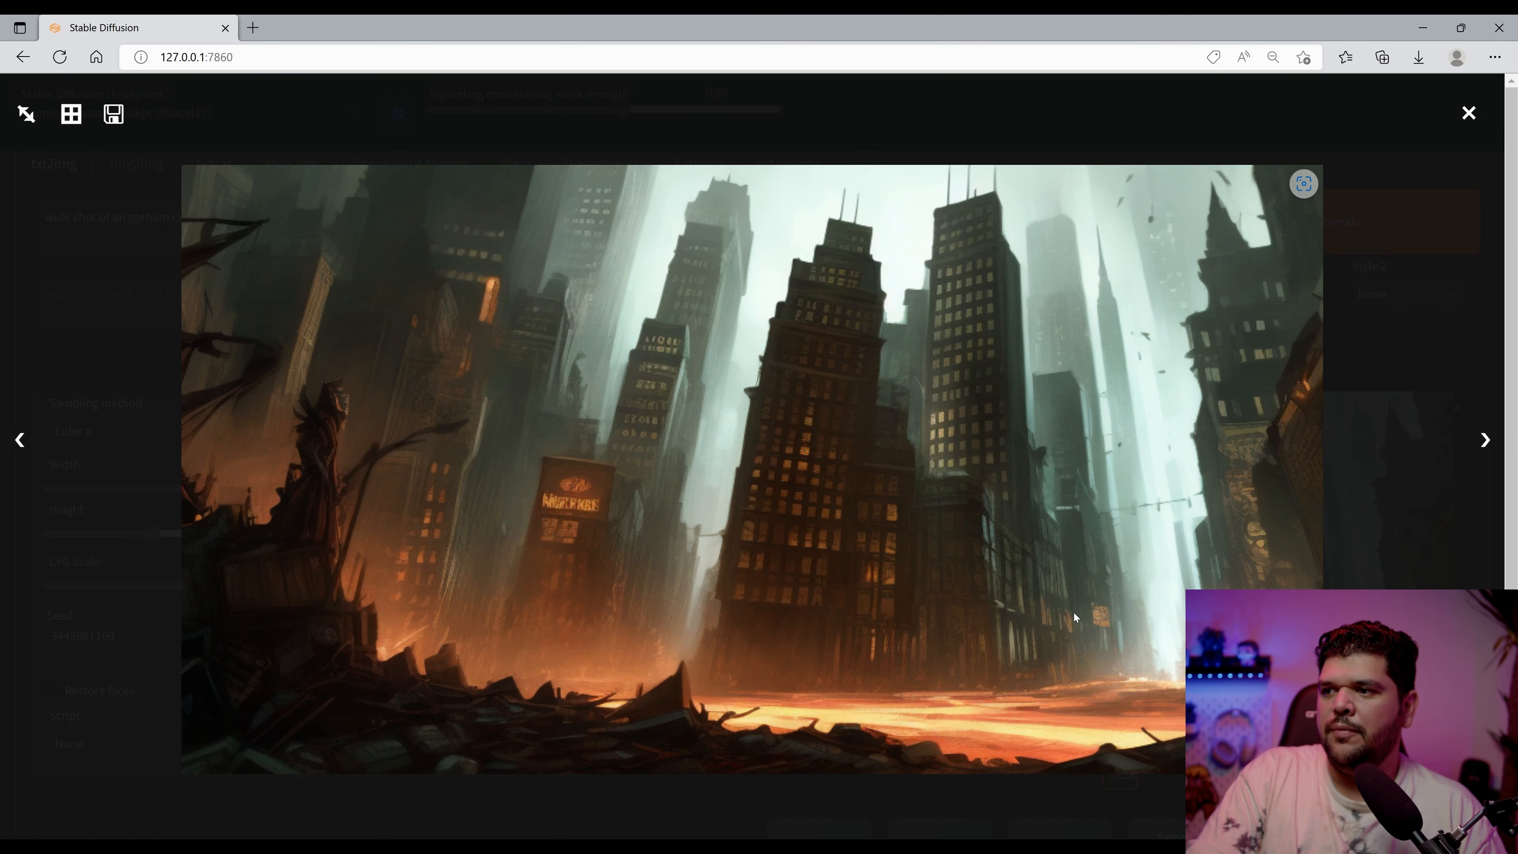
{"action": "key", "text": "Right"}
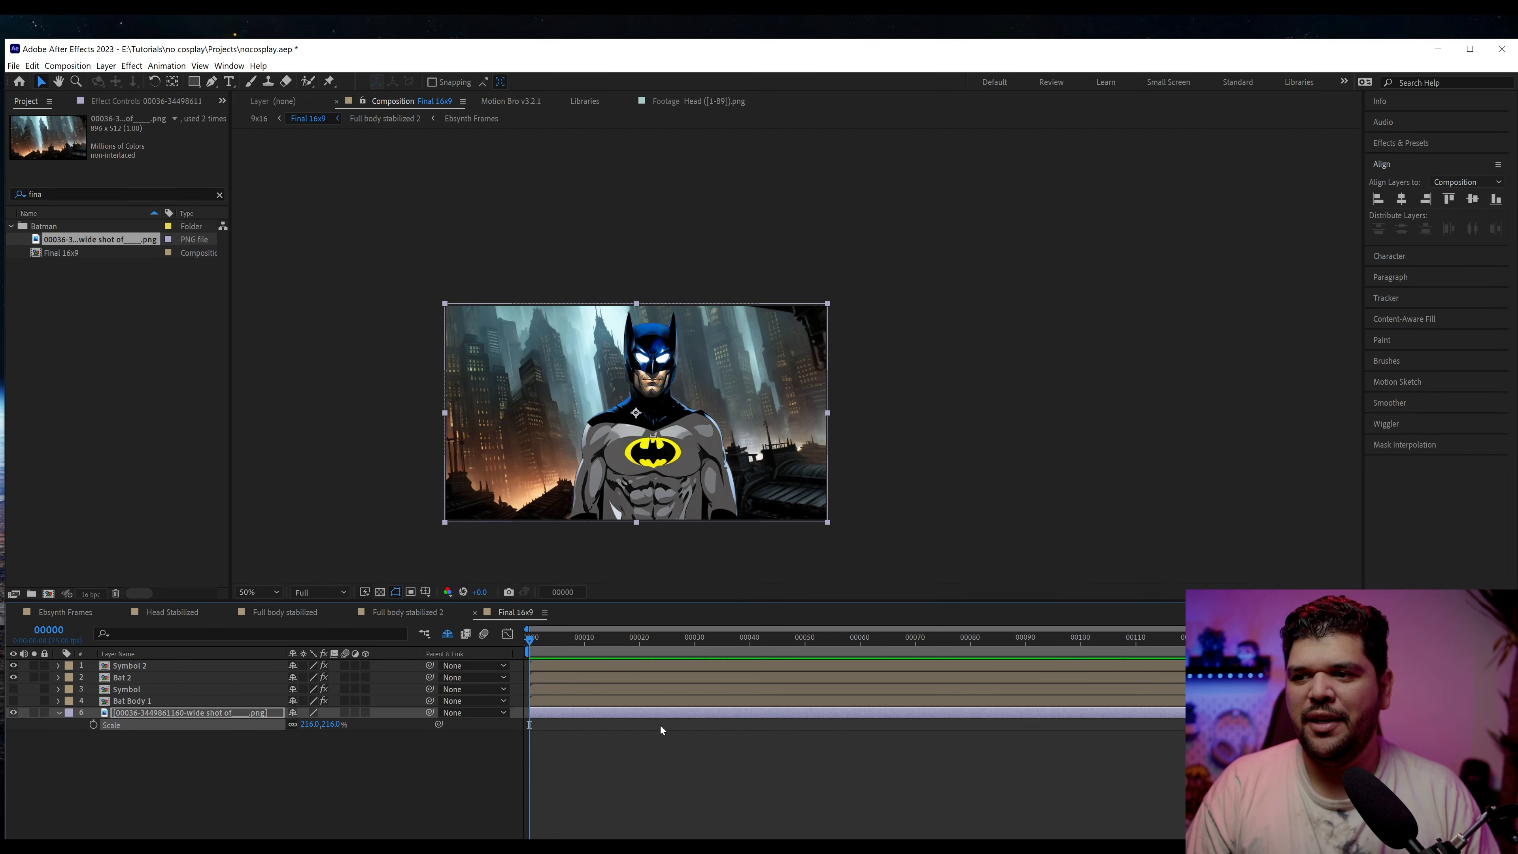
In After Effects, apply the Lumetri Color effect to the Gotham background image layer in Final 16x9 and open its settings.
{"action": "key", "text": "Return"}
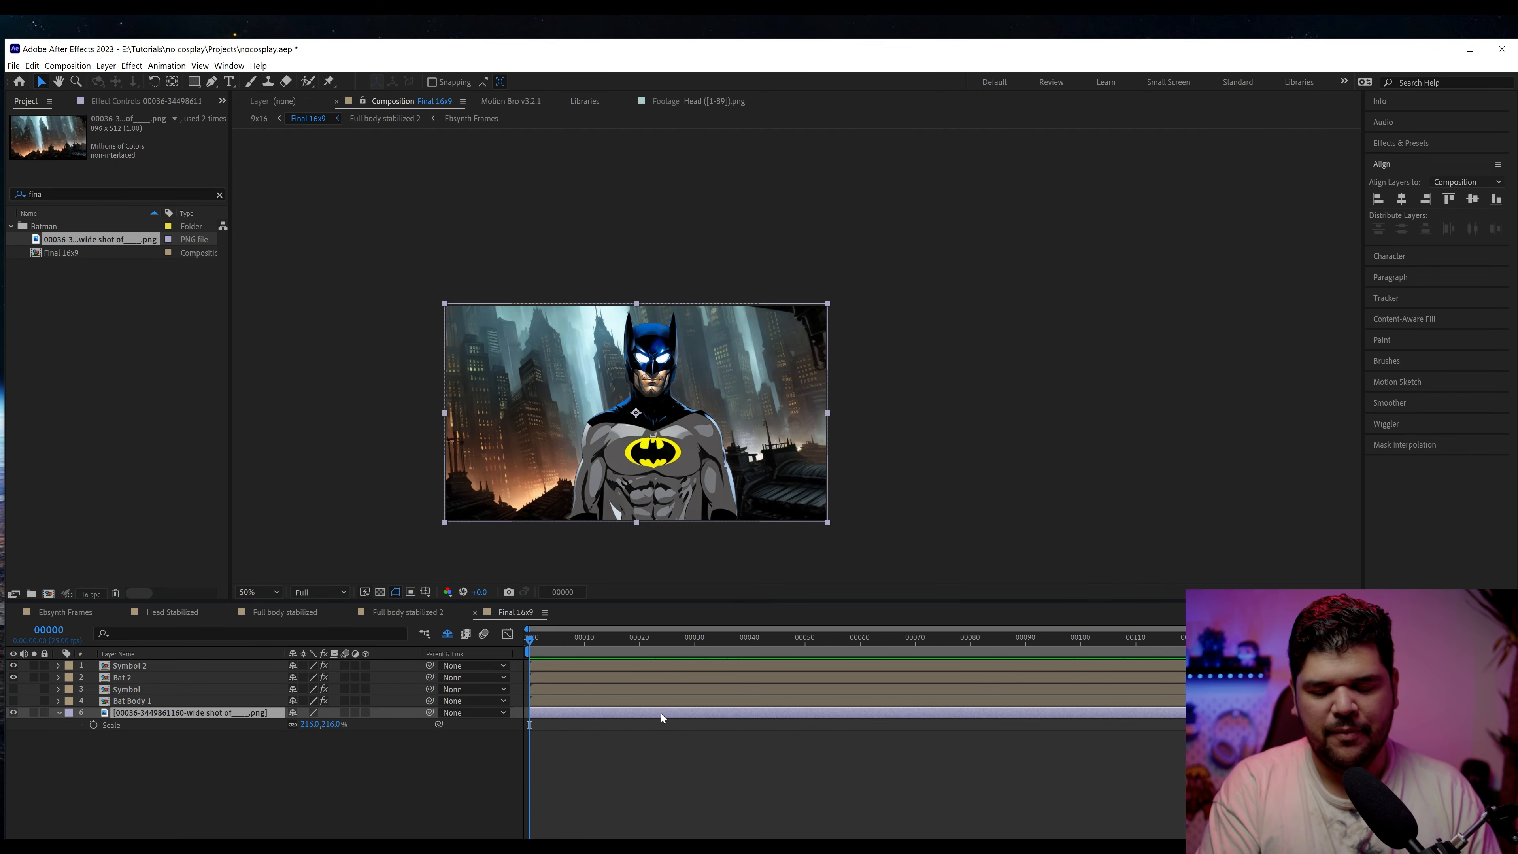
{"action": "key", "text": "ctrl+space"}
{"action": "type", "text": "lu"}
{"action": "key", "text": "Down"}
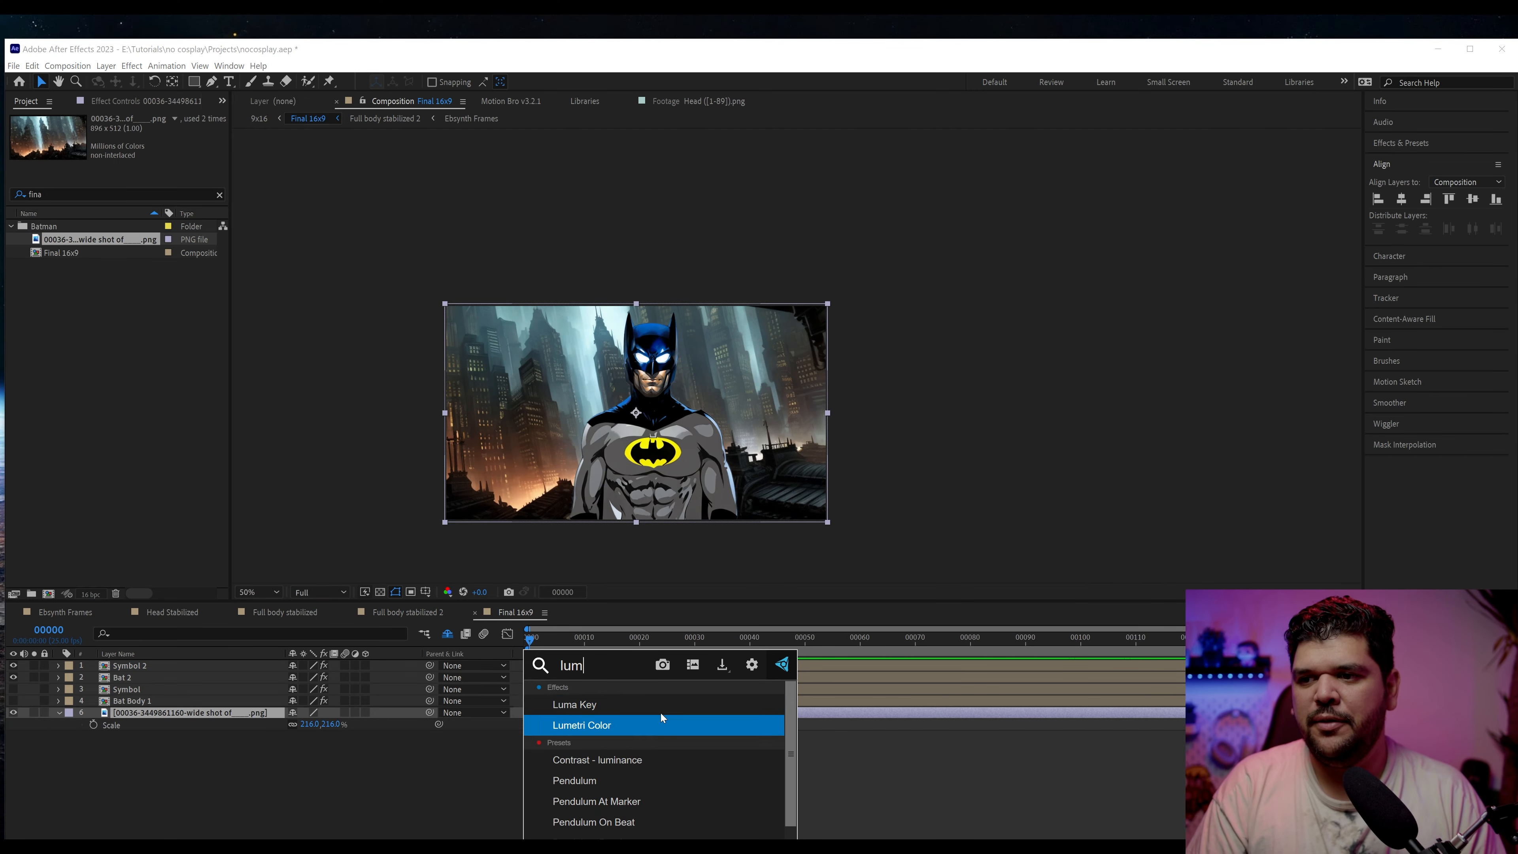
{"action": "key", "text": "Return"}
{"action": "left_click", "coordinate": [23, 143]}
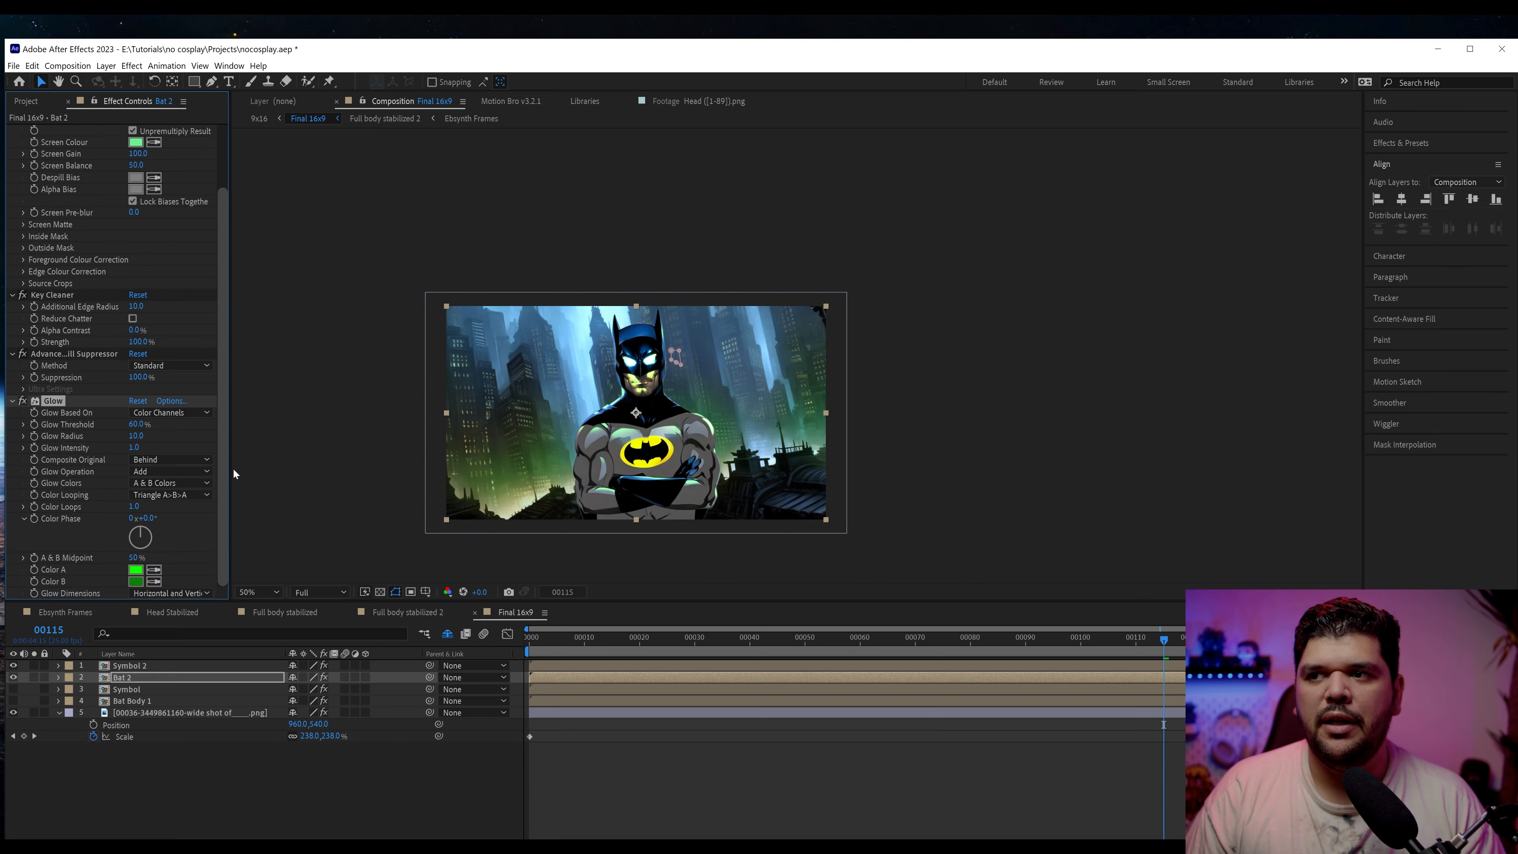
Examine the Glow settings on the Bat 2 layer, and preview the Batman animation against the city background throughout Final 16x9.
{"action": "left_click_drag", "start_coordinate": [227, 469], "coordinate": [234, 500]}
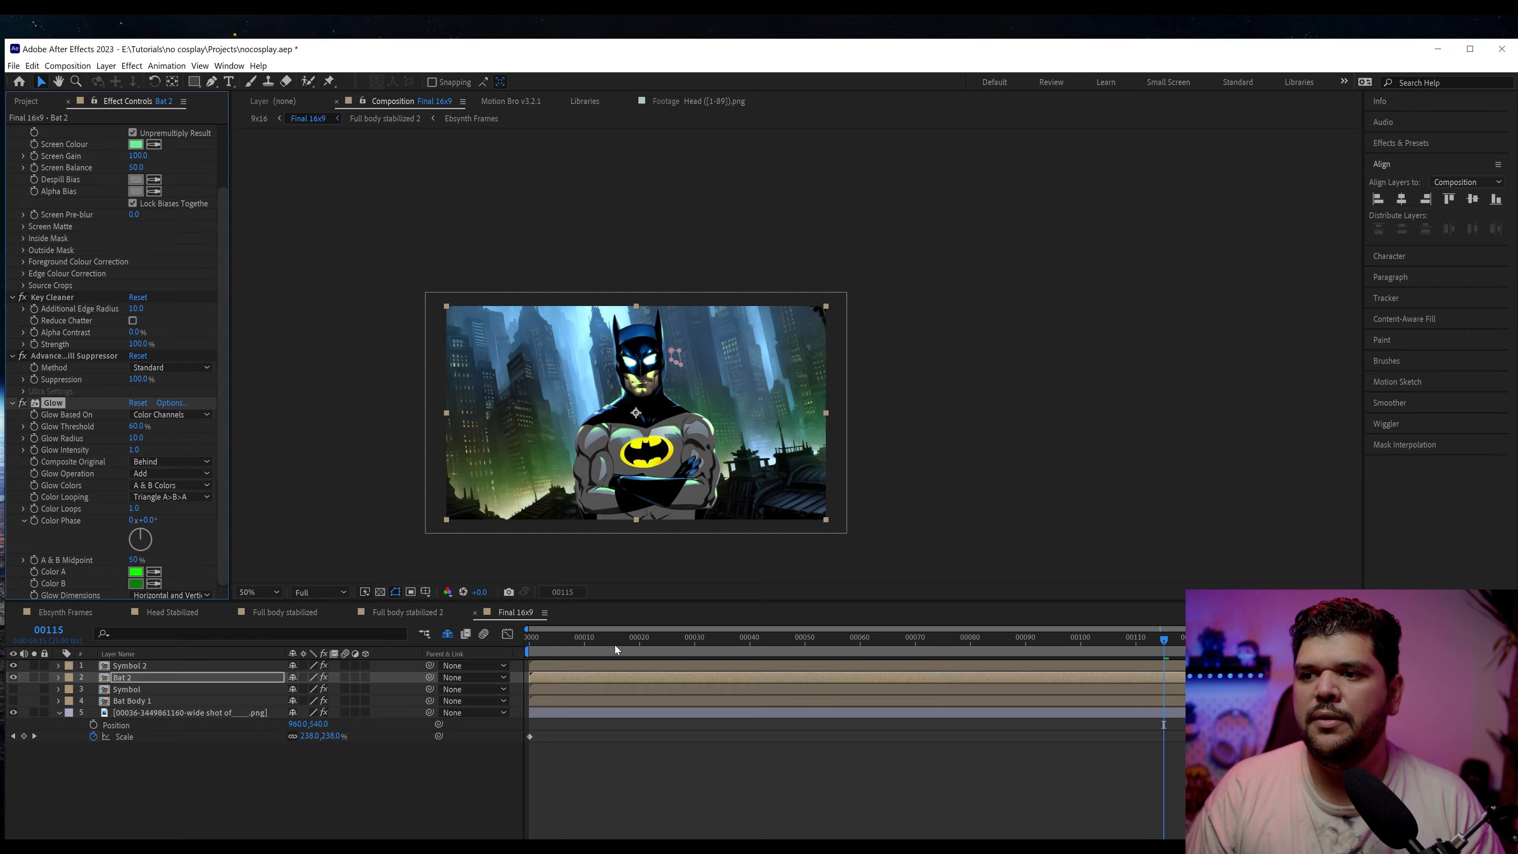
{"action": "left_click_drag", "start_coordinate": [614, 643], "coordinate": [688, 644]}
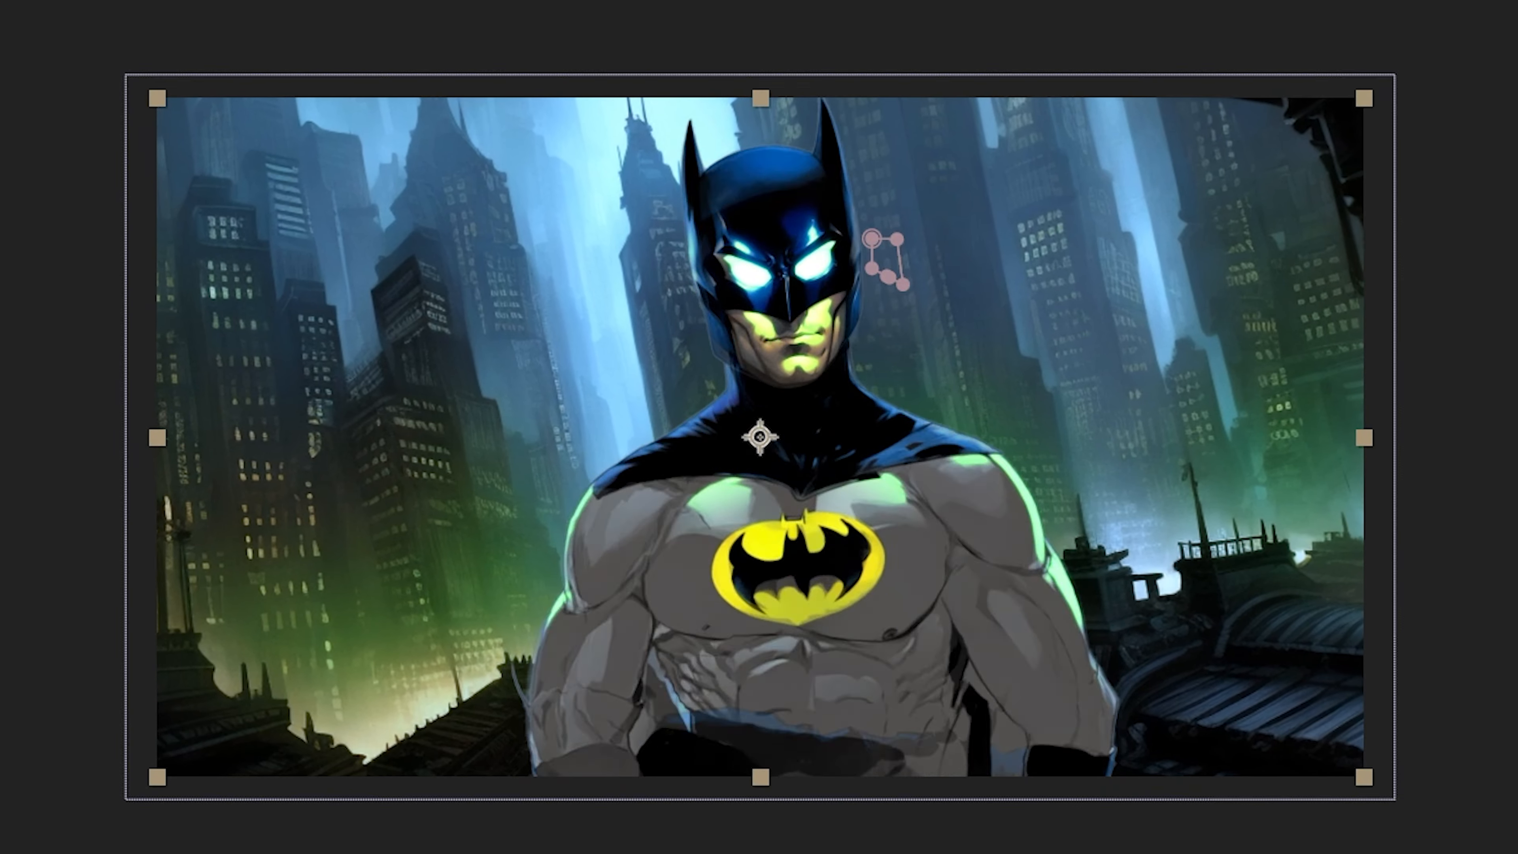
{"action": "key", "text": "space"}
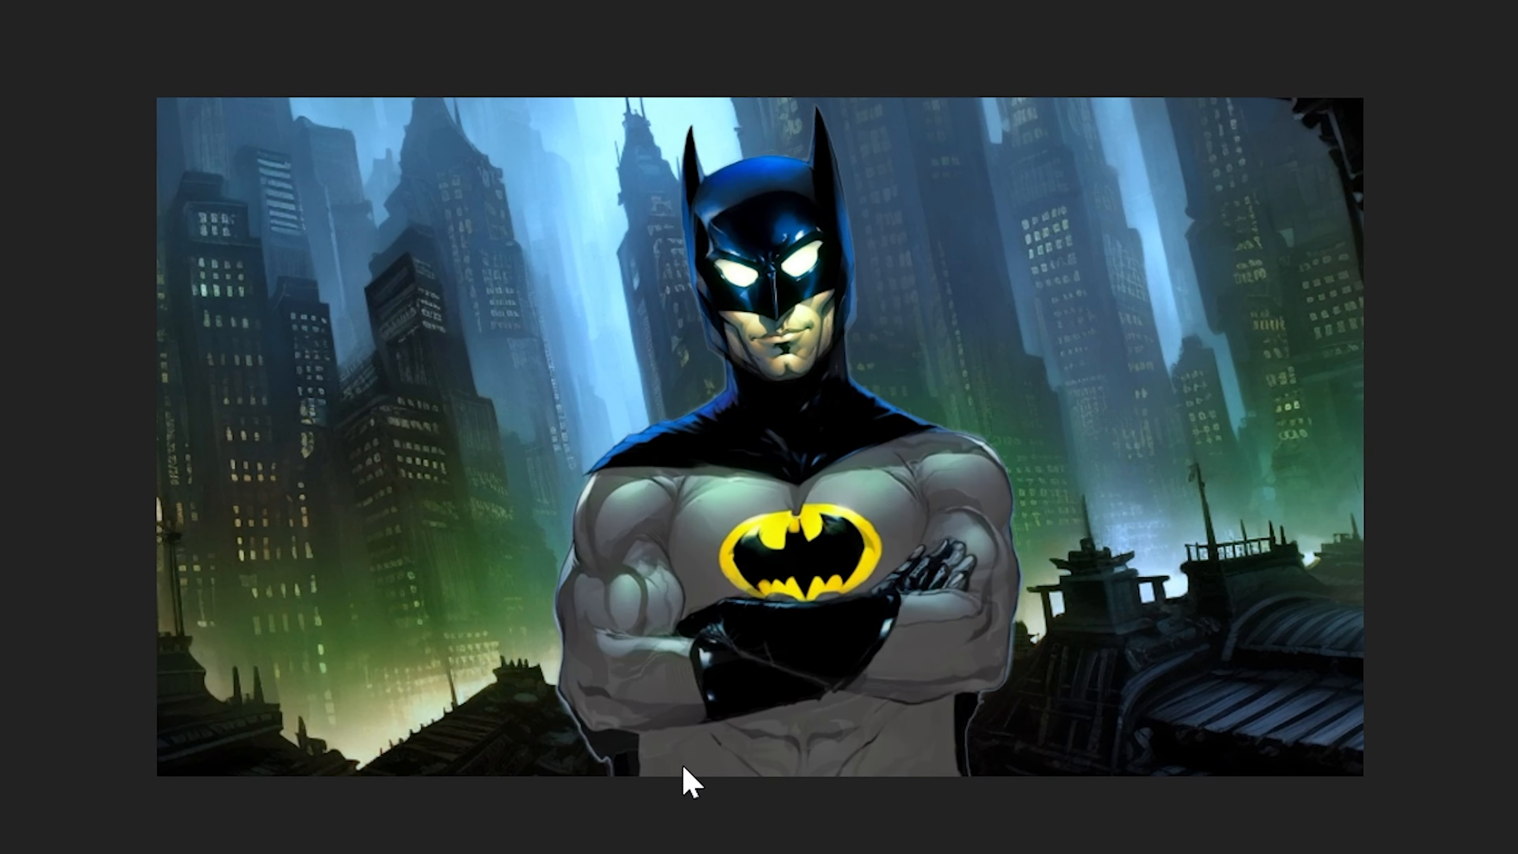
{"action": "key", "text": "space"}
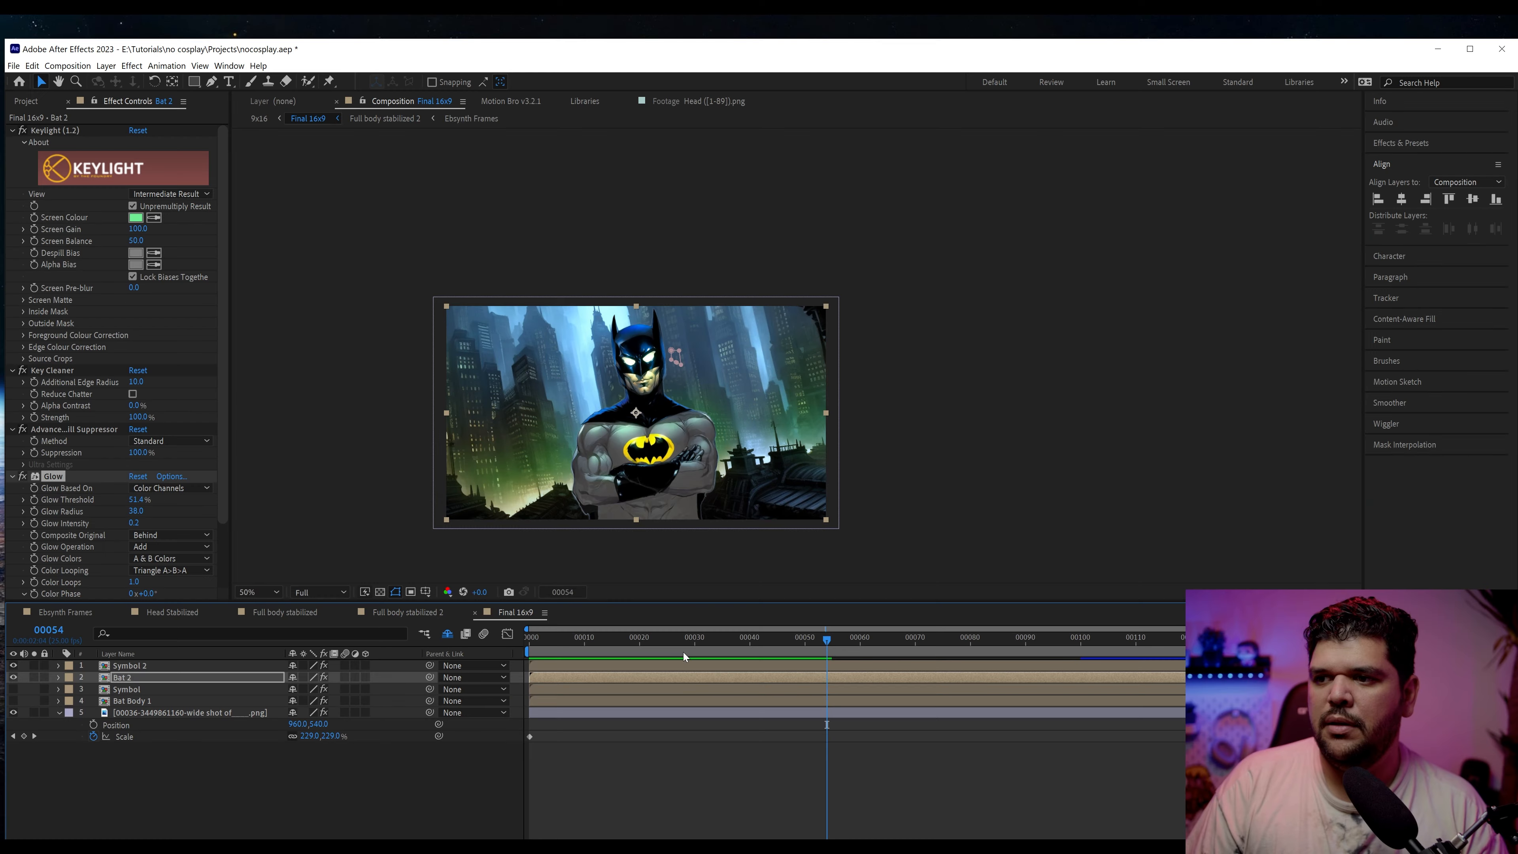
{"action": "left_click_drag", "start_coordinate": [701, 642], "coordinate": [955, 650]}
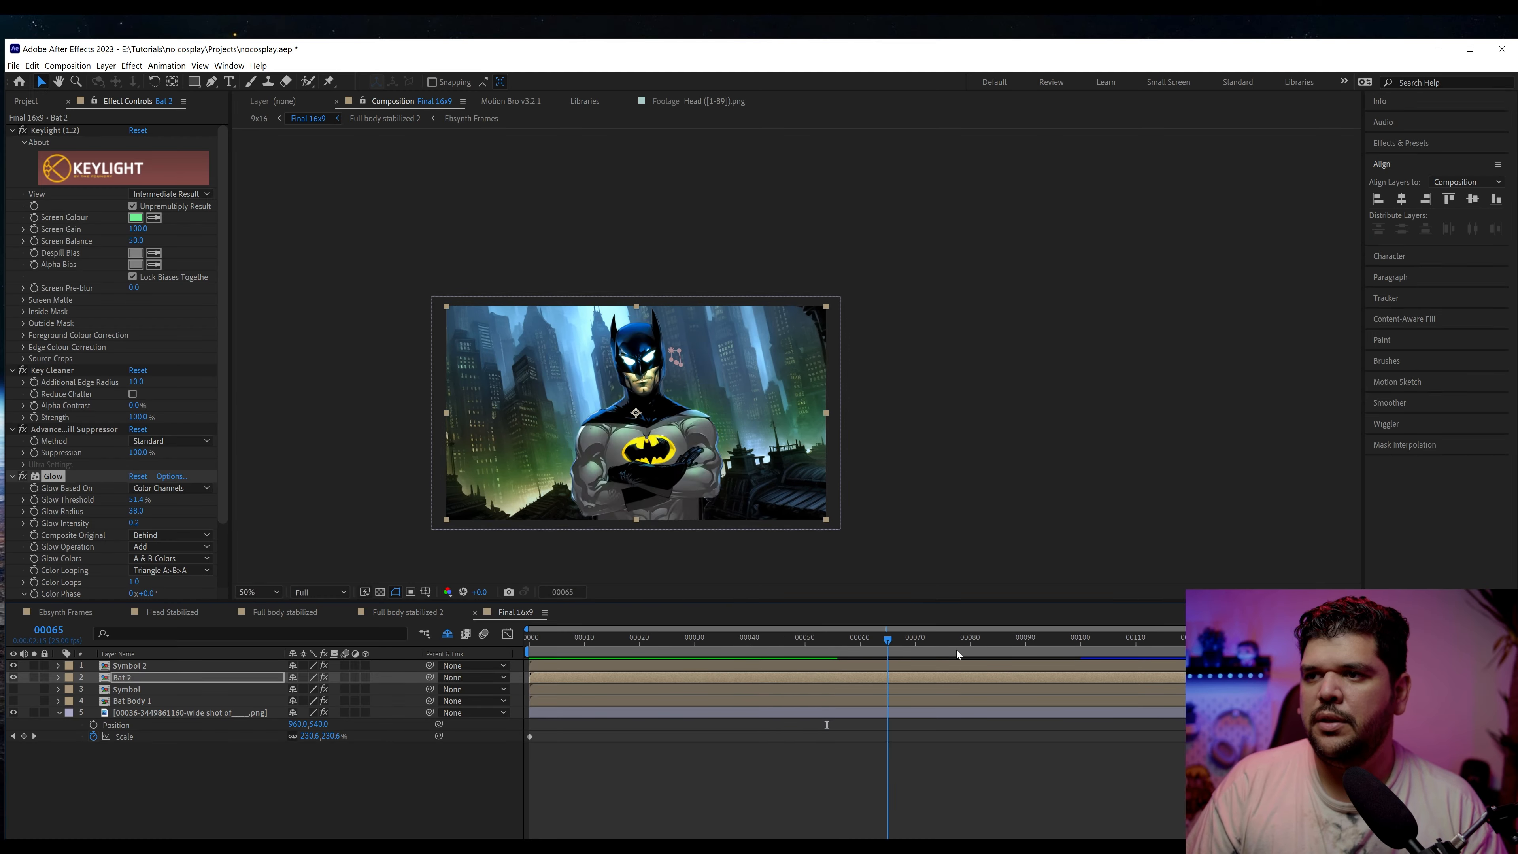
{"action": "key", "text": "space"}
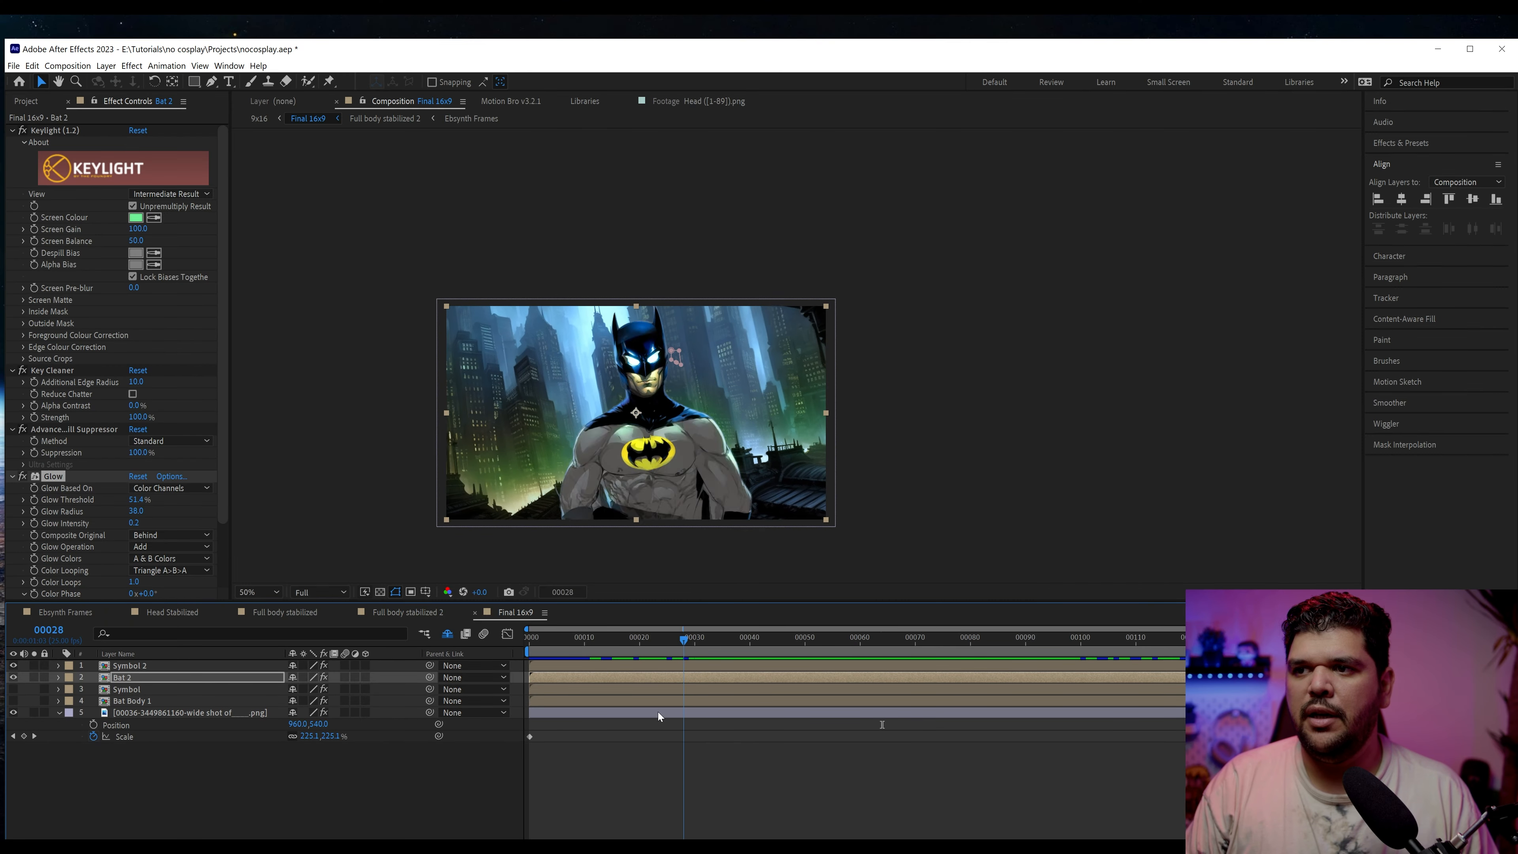
{"action": "left_click", "coordinate": [556, 714]}
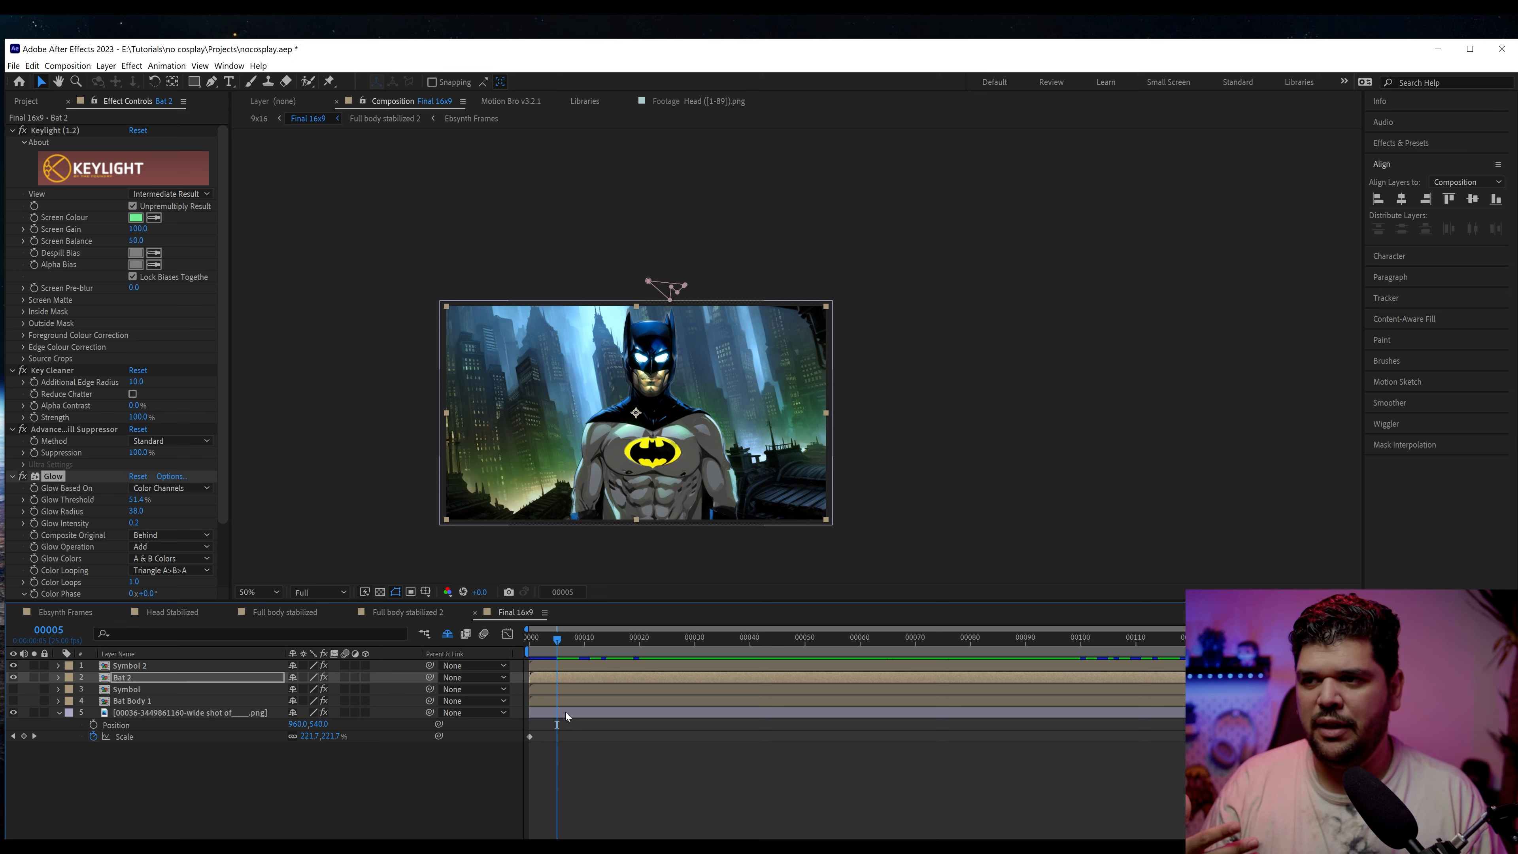
{"action": "left_click_drag", "start_coordinate": [566, 712], "coordinate": [587, 675]}
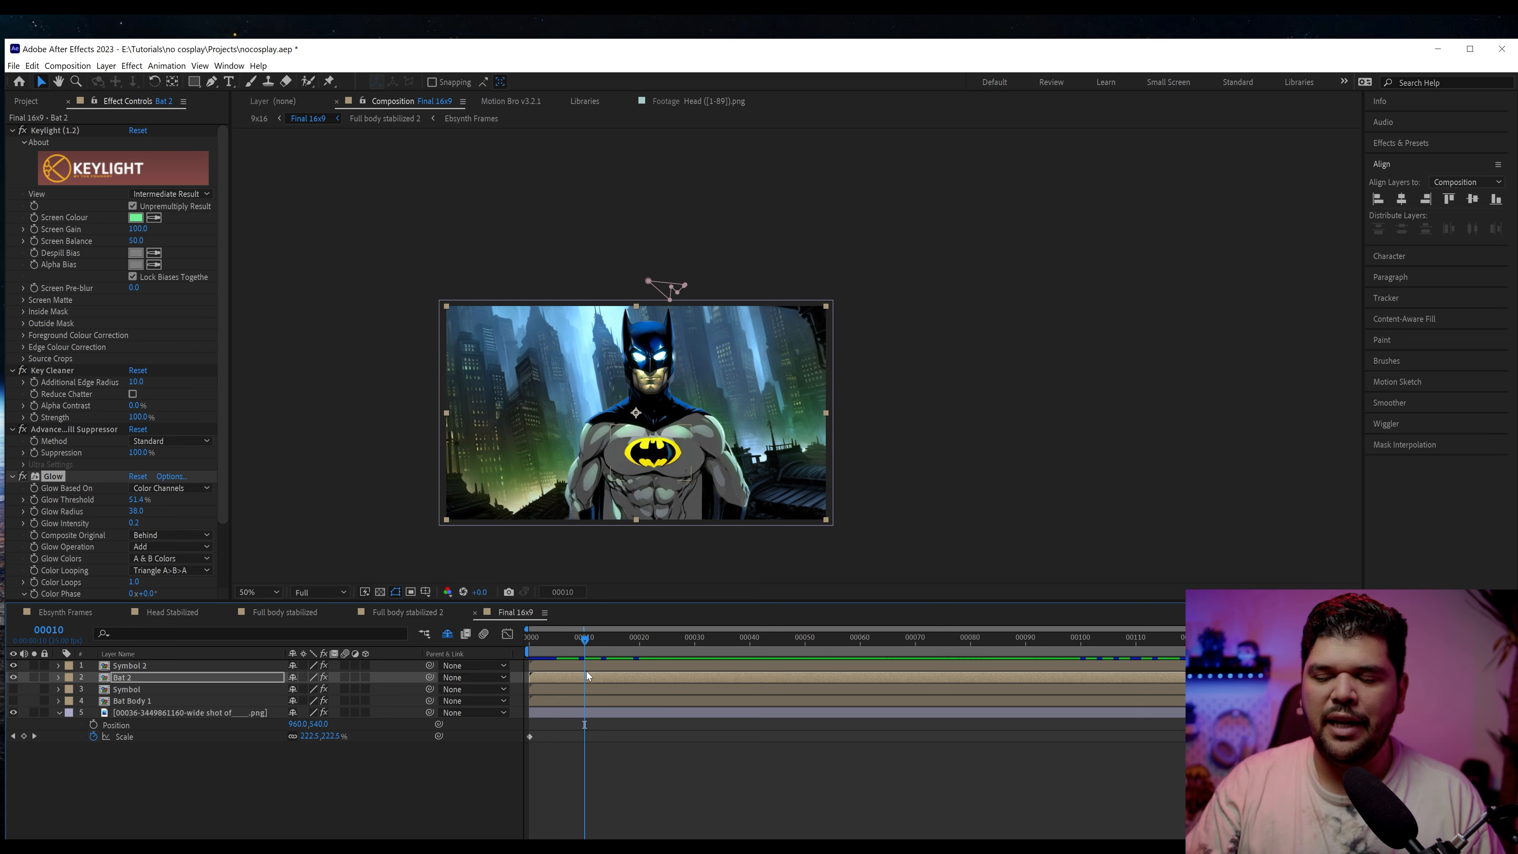
{"action": "left_click_drag", "start_coordinate": [612, 647], "coordinate": [1251, 658]}
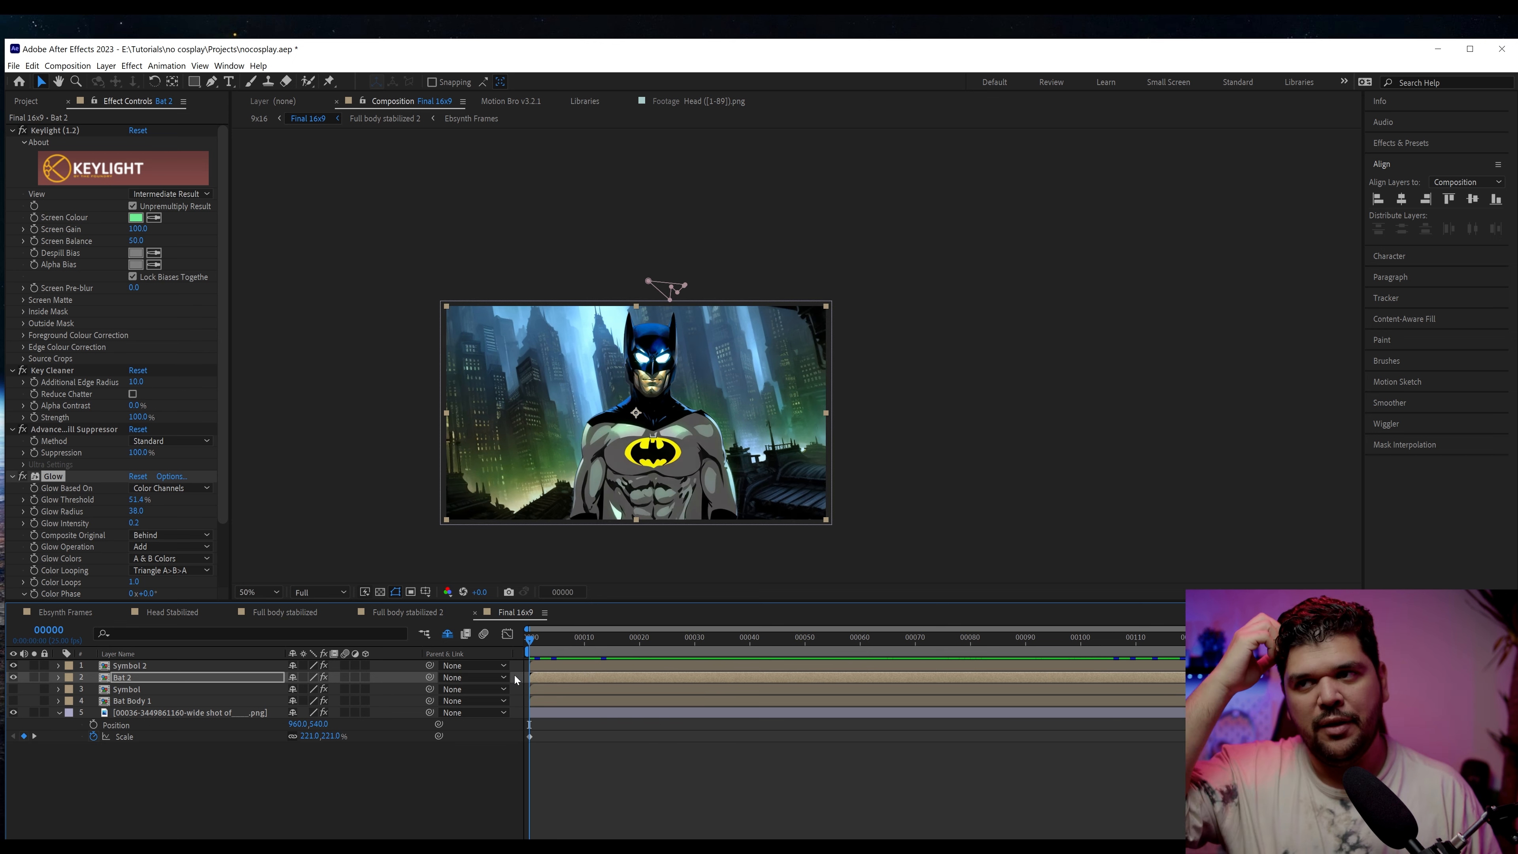
{"action": "left_click_drag", "start_coordinate": [1251, 657], "coordinate": [515, 678]}
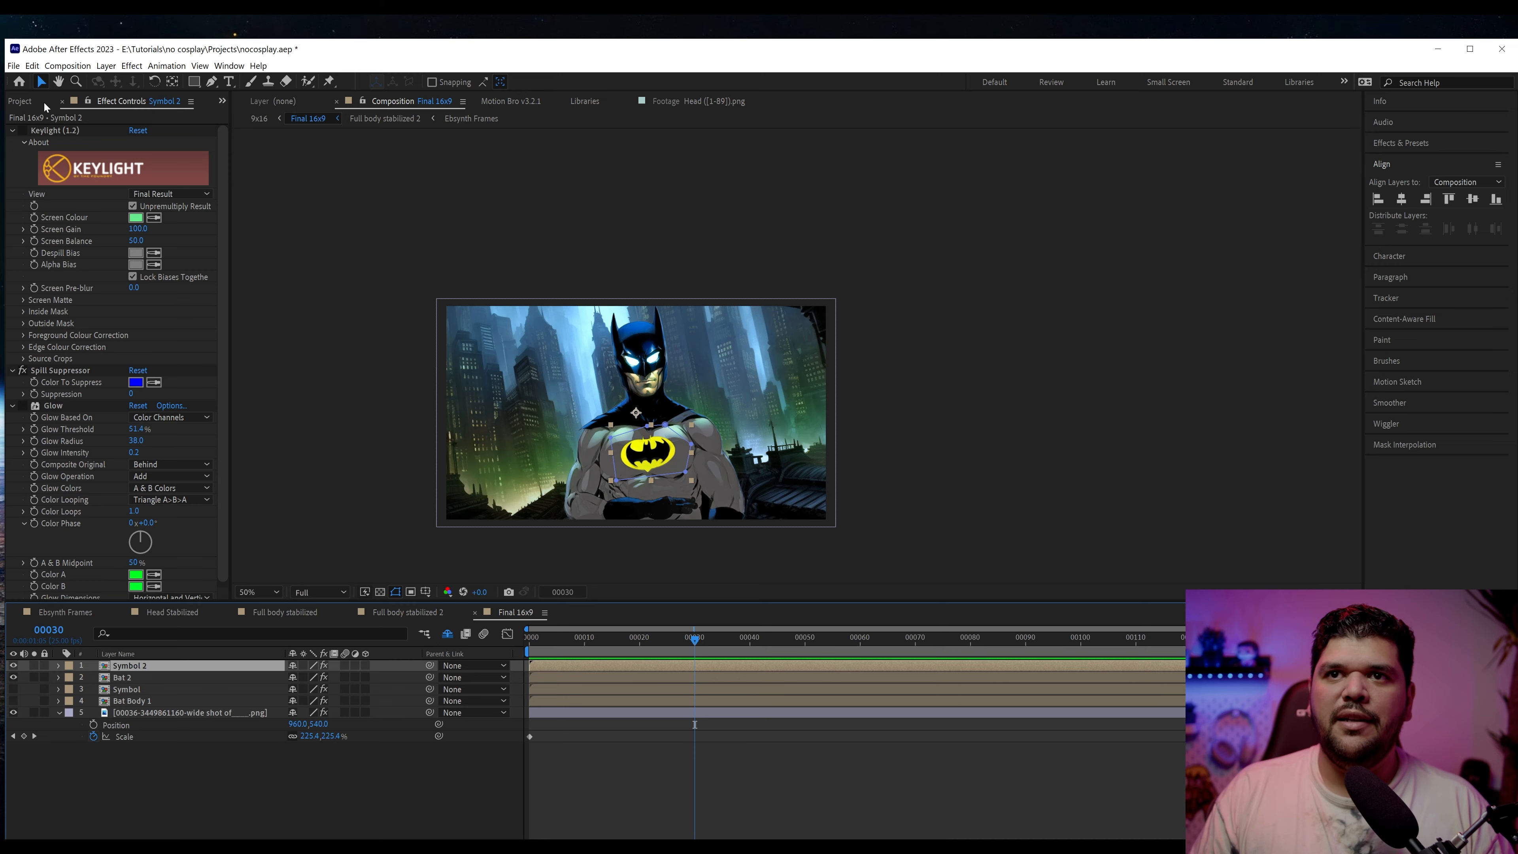
In the Side by Side composition, turn on the title/action-safe guides and show the Comp.mp4 layer beside Final 16x9 for comparison.
{"action": "left_click", "coordinate": [31, 108]}
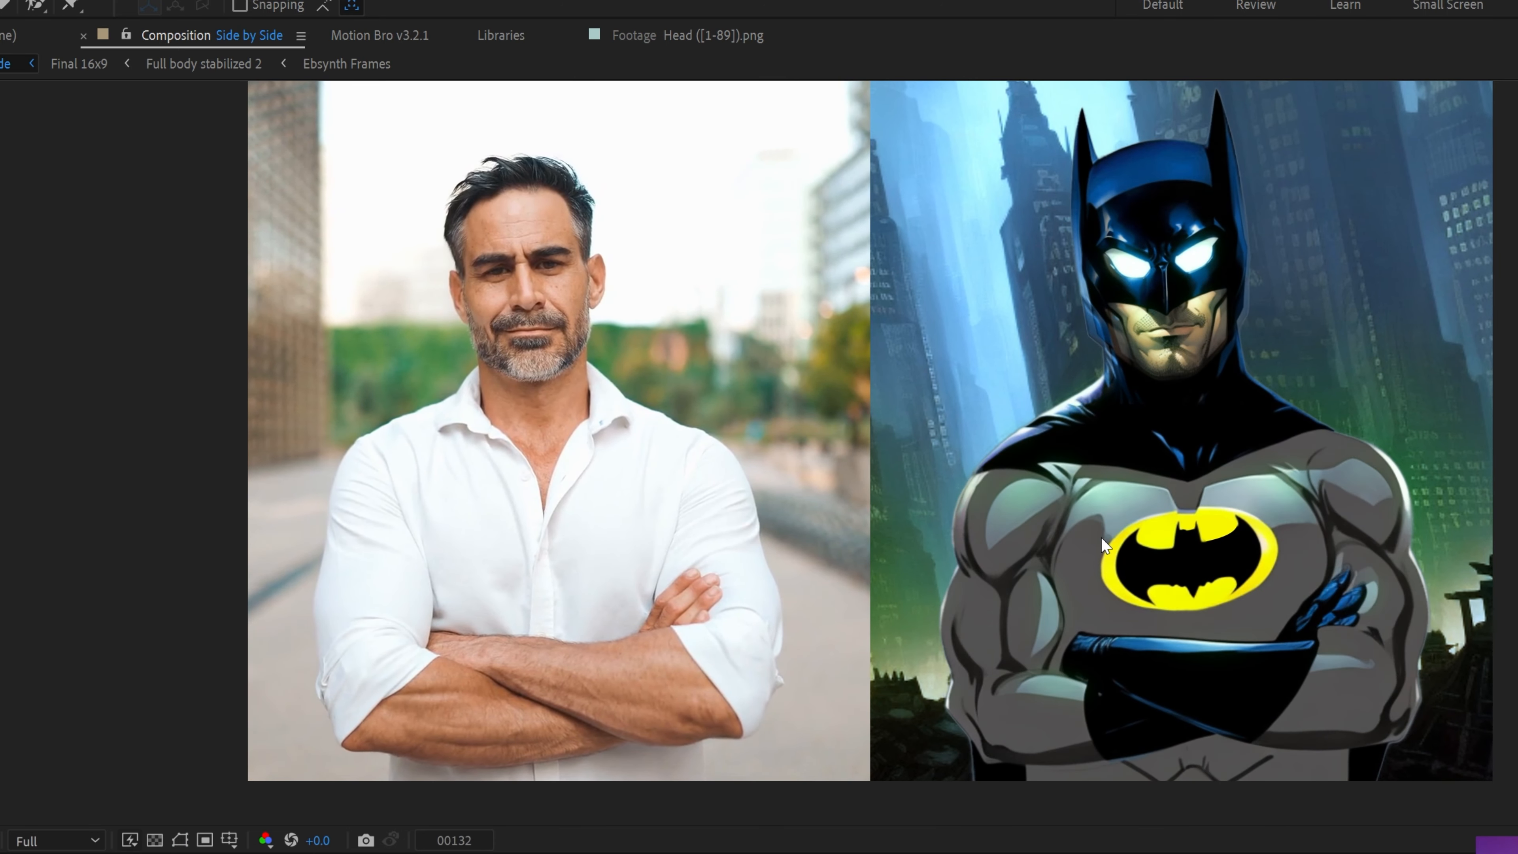
{"action": "key", "text": "apostrophe"}
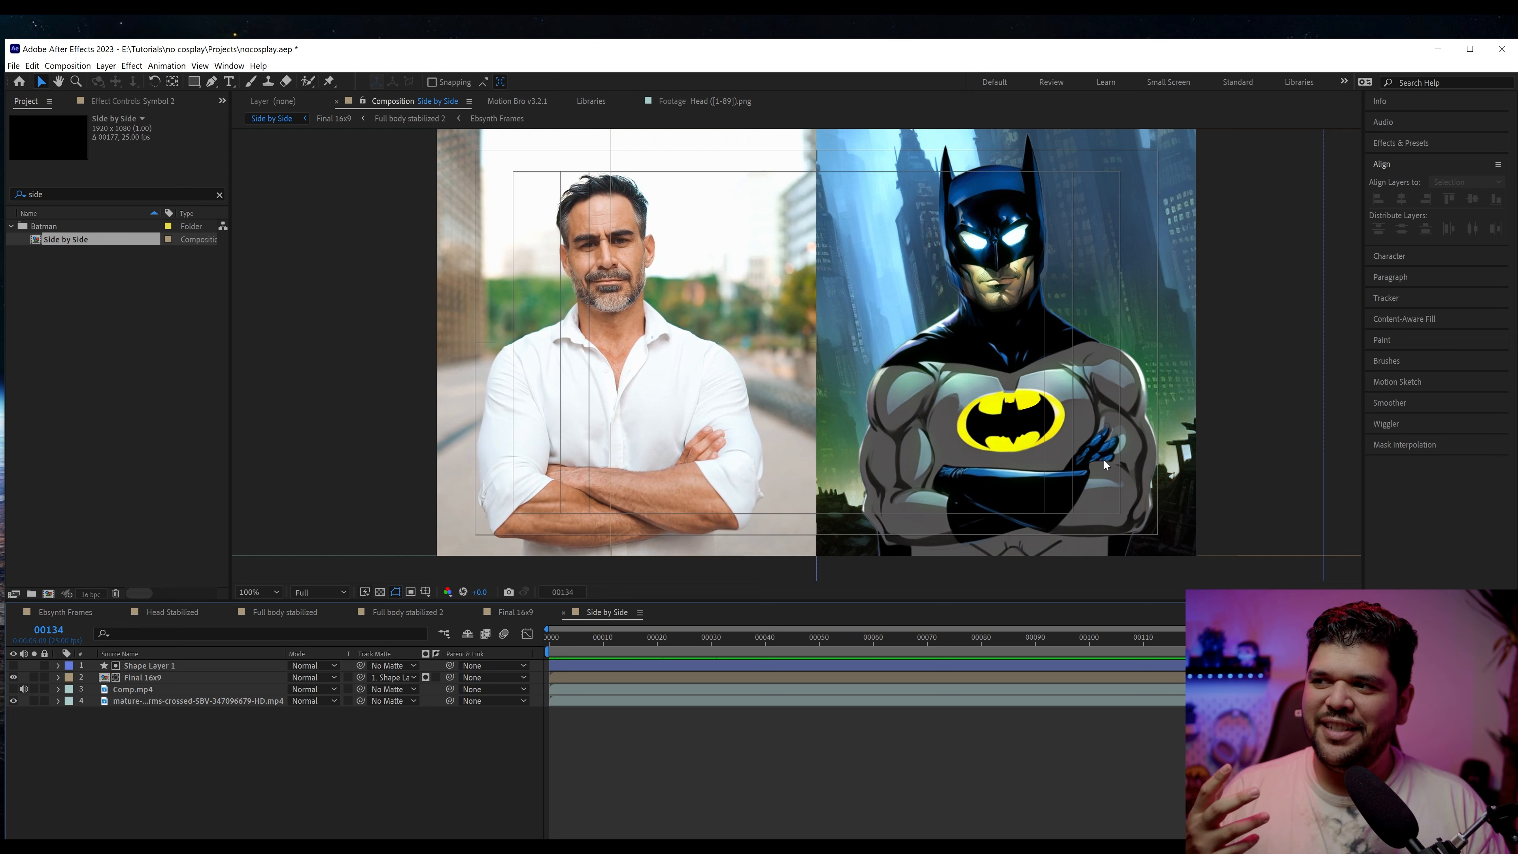
{"action": "left_click", "coordinate": [13, 688]}
{"action": "left_click", "coordinate": [13, 677]}
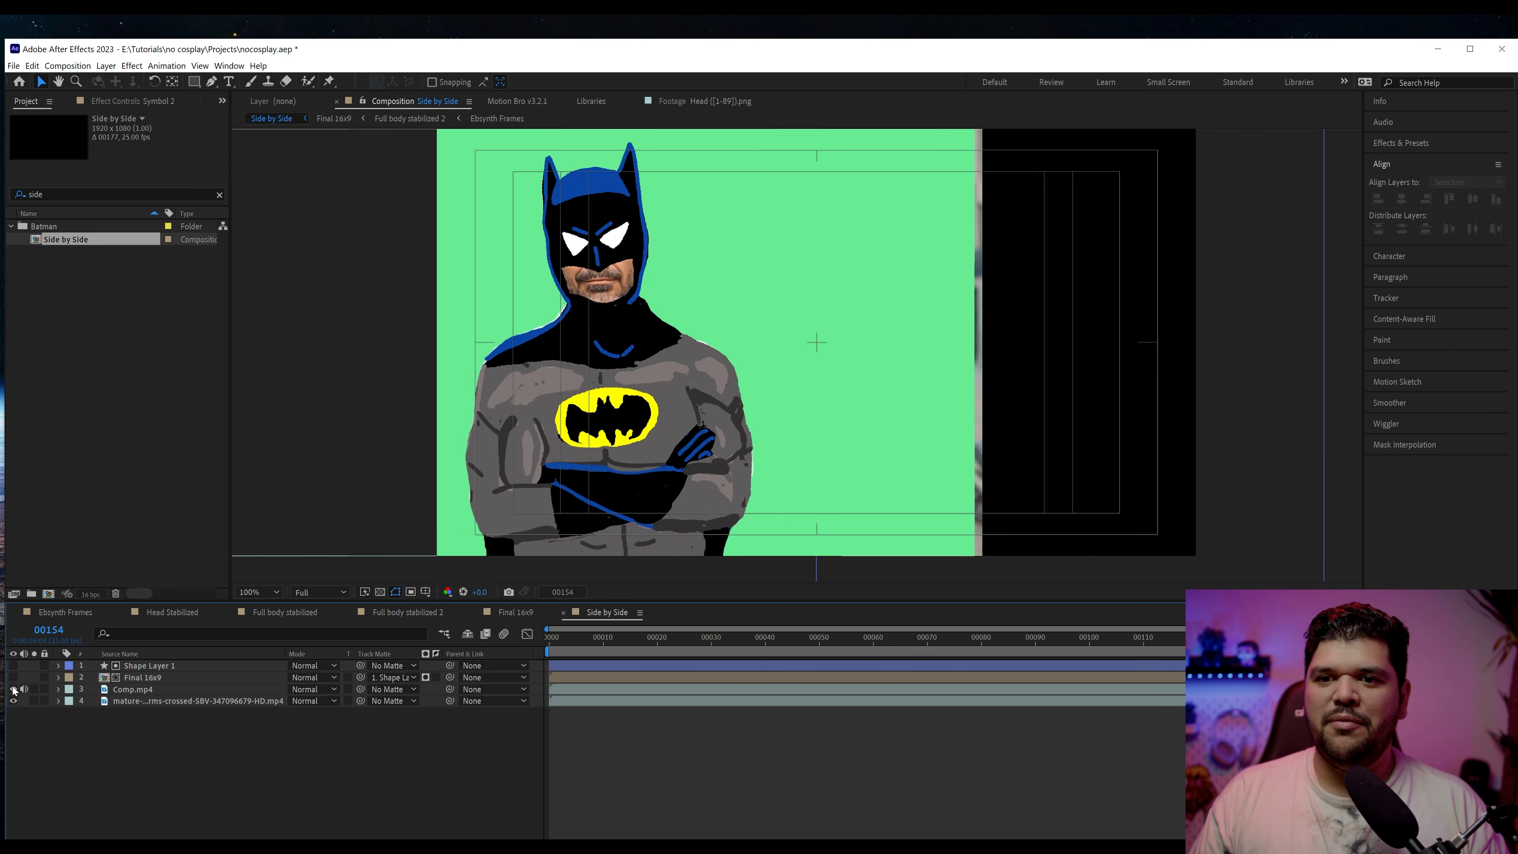
{"action": "left_click", "coordinate": [13, 677]}
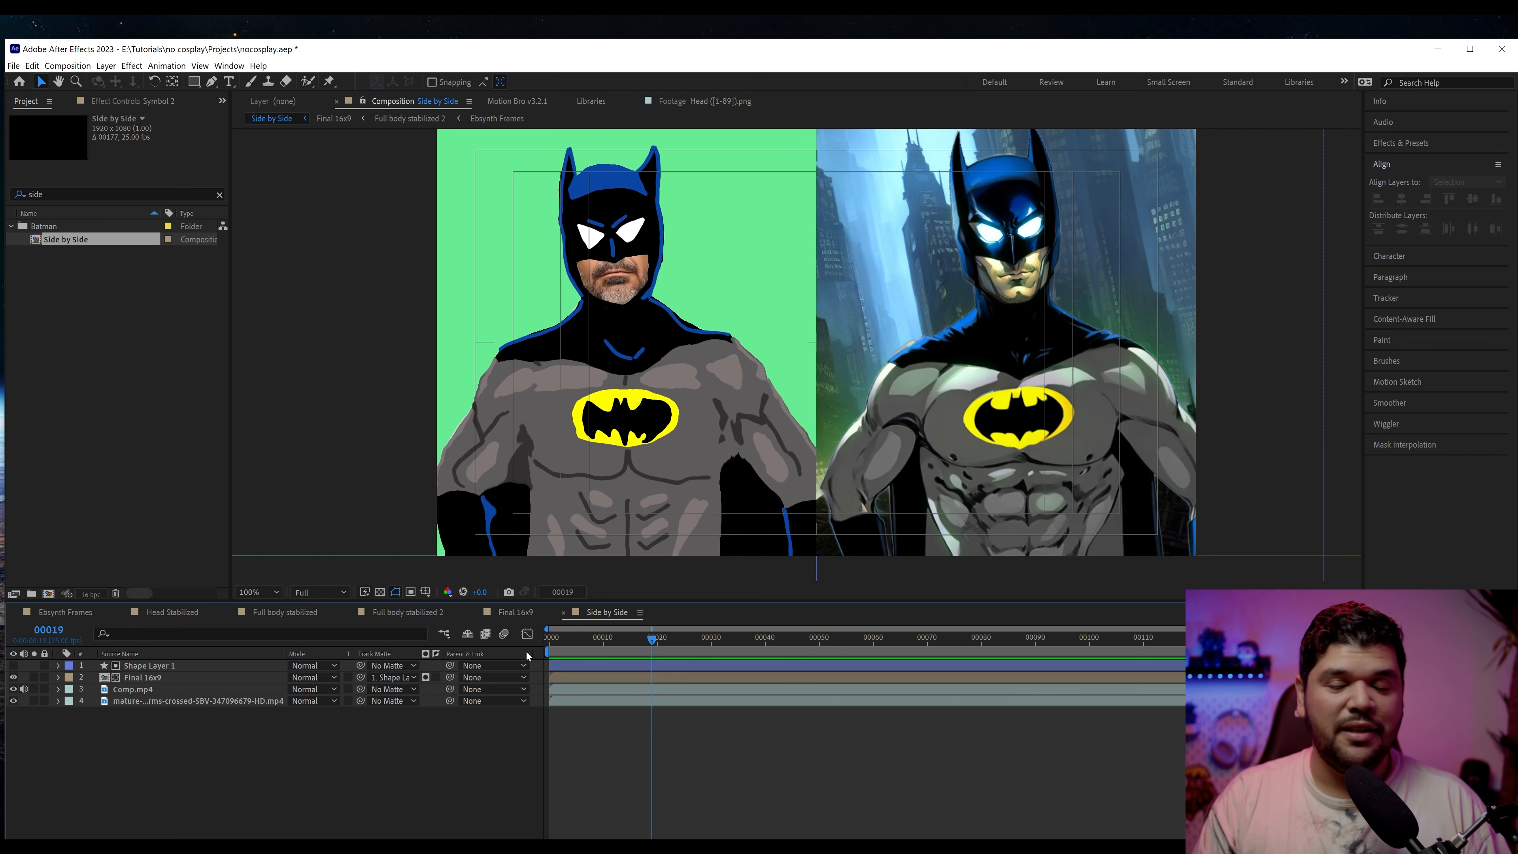
{"action": "scroll", "coordinate": [867, 518], "scroll_direction": "down", "scroll_amount": 1}
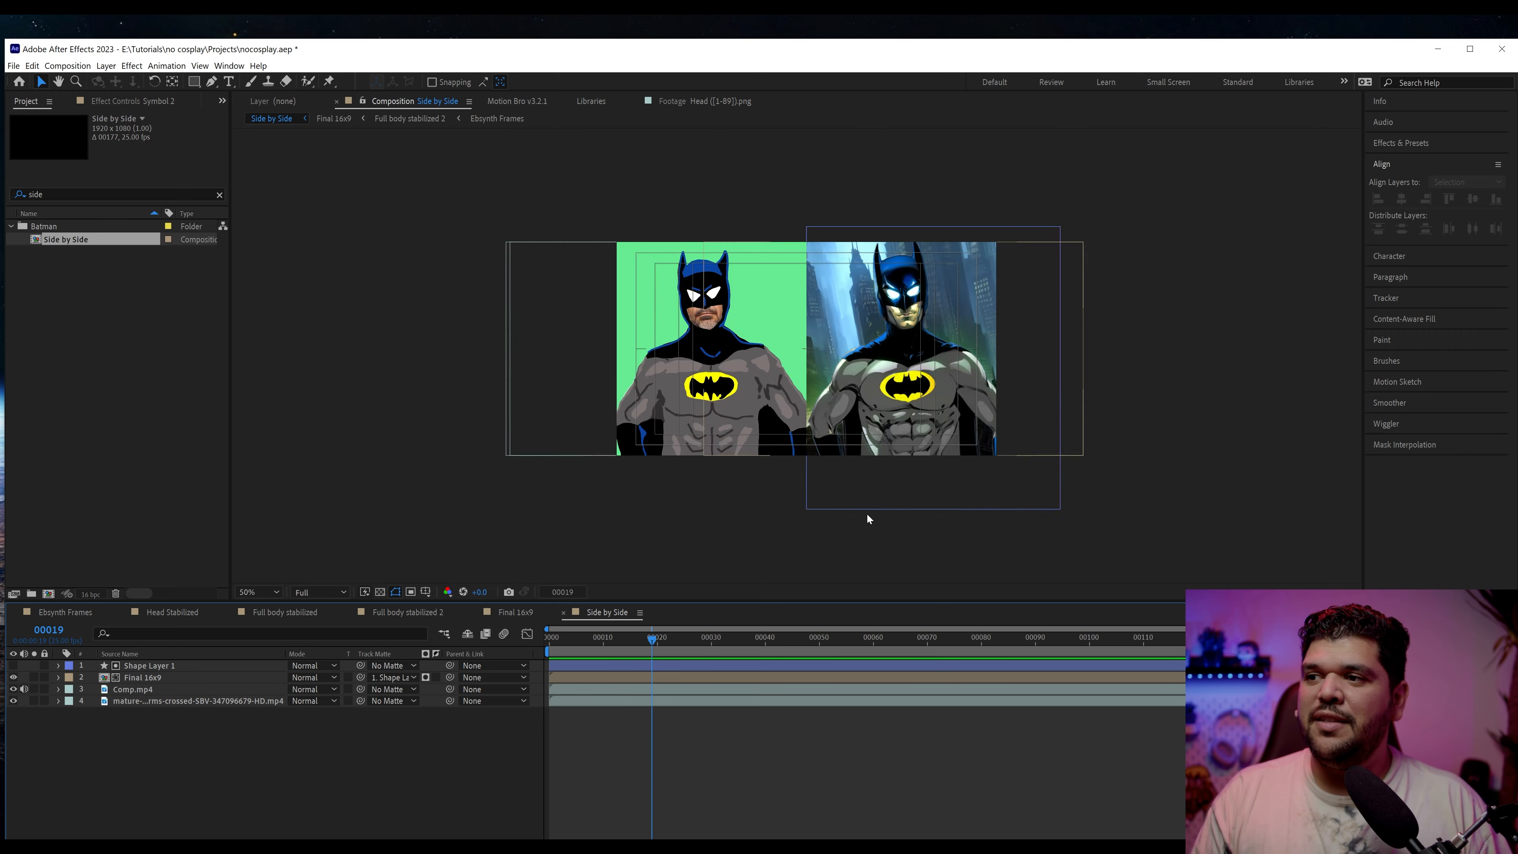
{"action": "scroll", "coordinate": [867, 519], "scroll_direction": "up", "scroll_amount": 1}
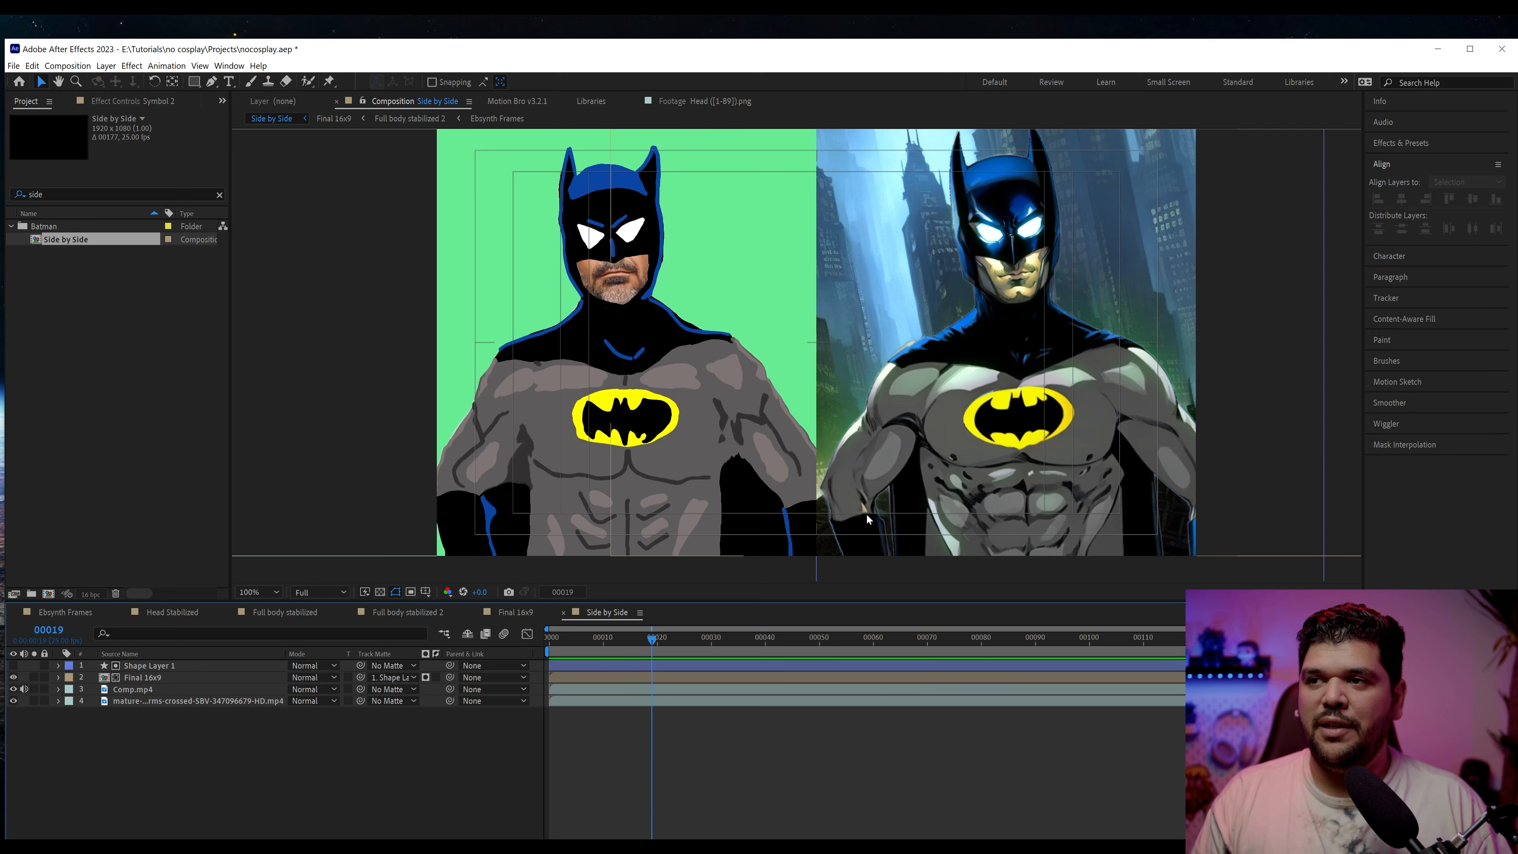